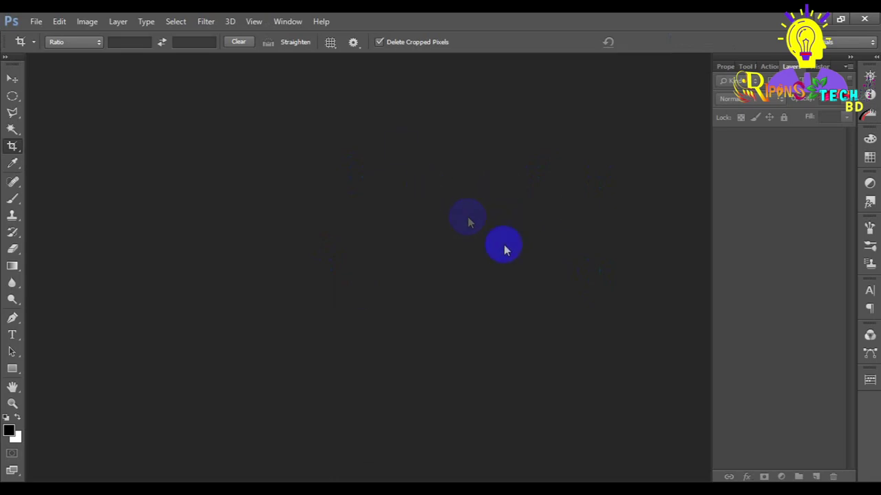
Step: Bring up Photoshop's Open dialog and resize it taller and narrower
left_click(36, 23)
left_click(39, 45)
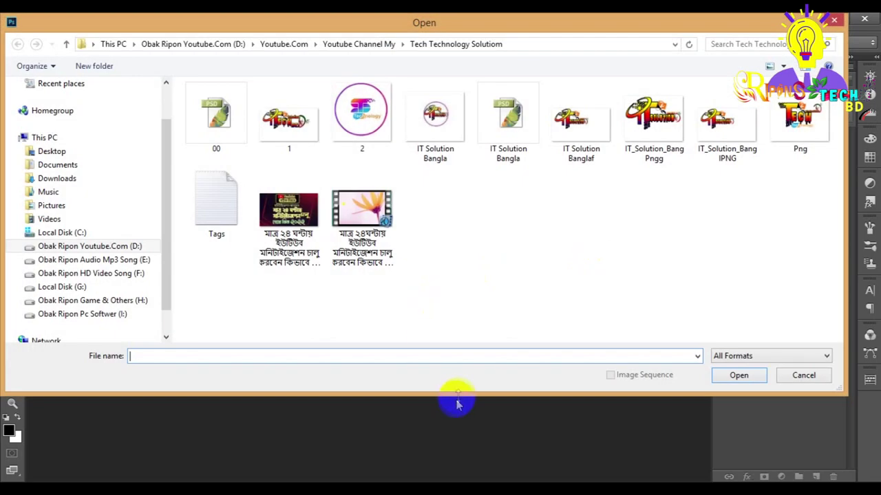
left_click_drag(456, 390, 472, 451)
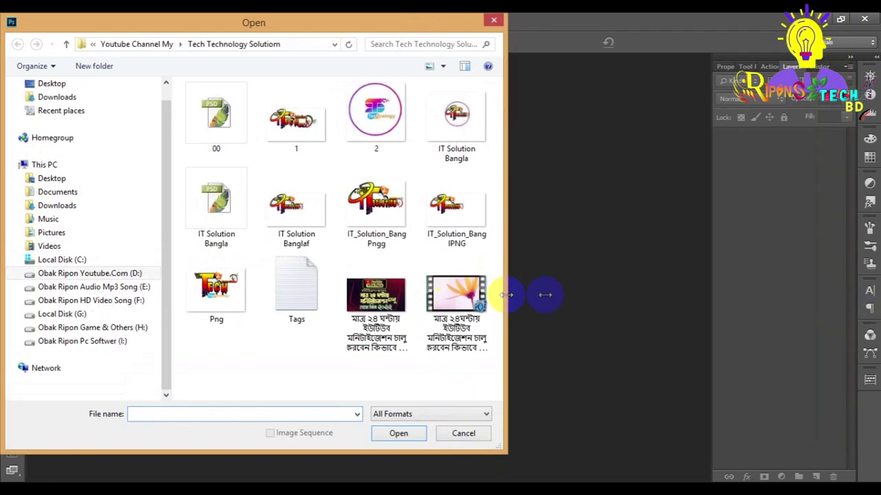
left_click_drag(848, 303, 575, 303)
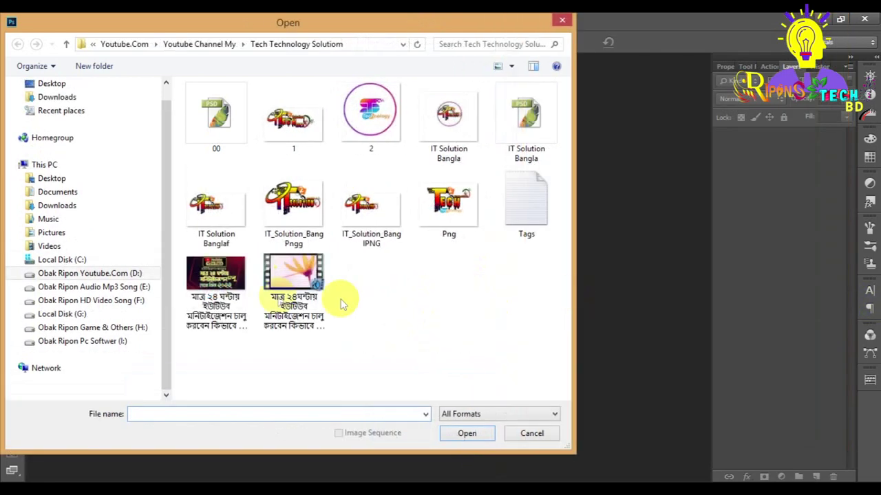
Step: Browse to the Game & Others (H:) drive in Large icons view and open photo DSC_9422
left_click(117, 287)
left_click(118, 301)
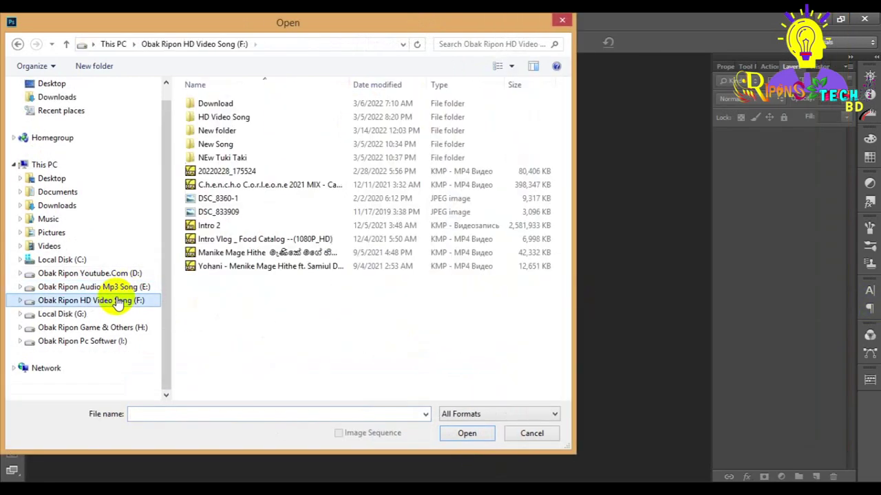
left_click(84, 327)
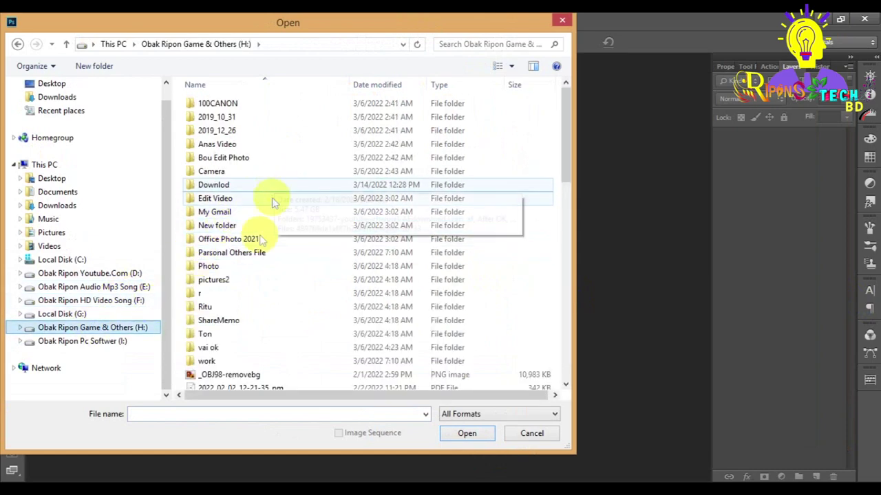
left_click_drag(561, 124, 565, 206)
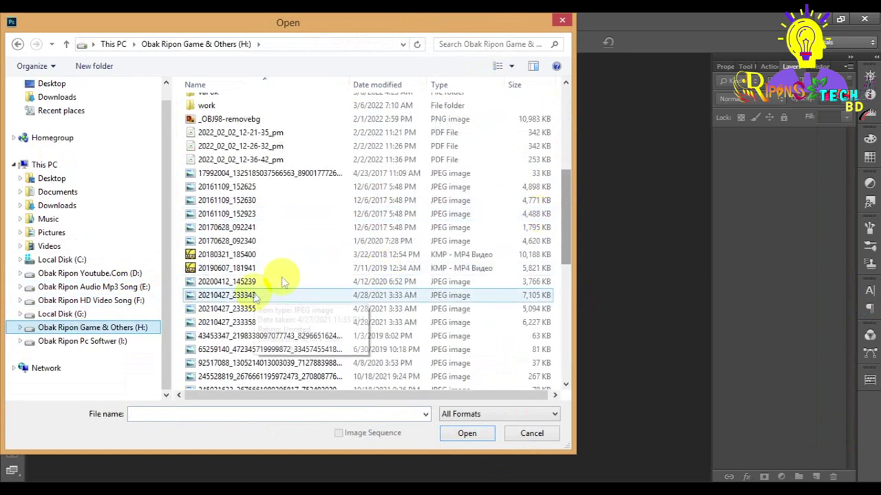
left_click(511, 66)
left_click(564, 50)
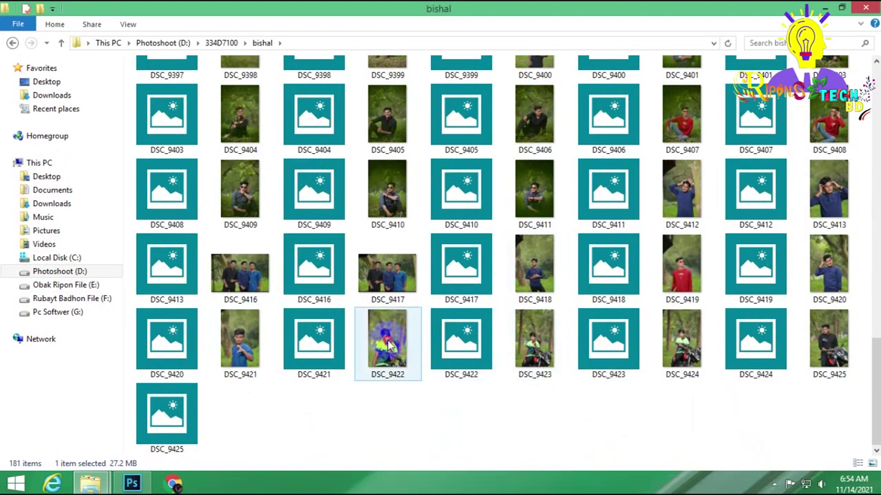
double_click(385, 348)
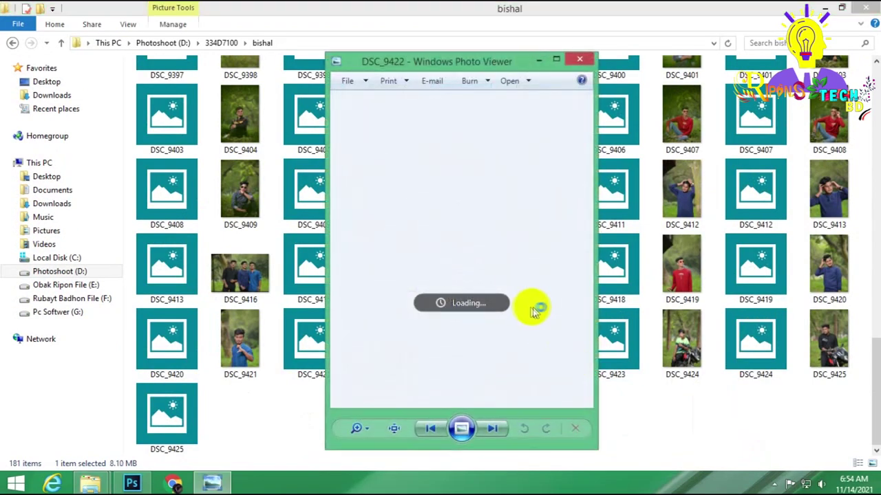
Step: Step through photos DSC_9423 to DSC_9425 and back, zooming in to inspect them
scroll(472, 244, "up", 5)
scroll(472, 248, "down", 5)
key("Right")
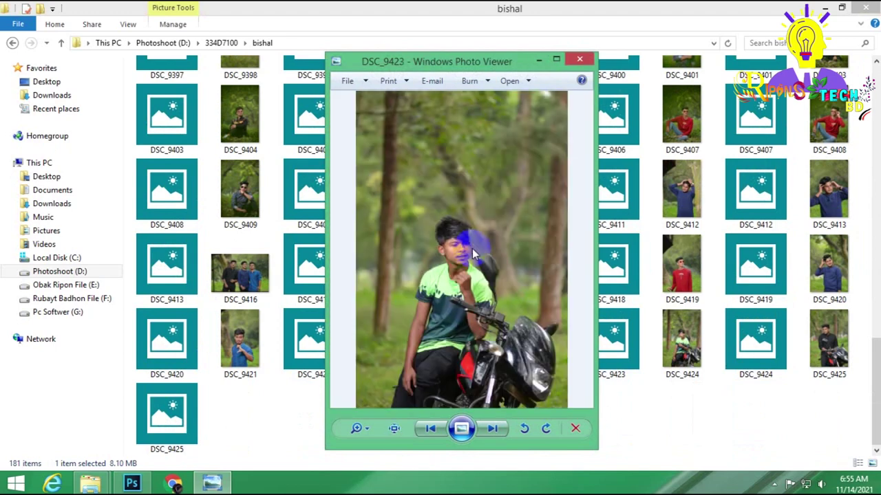
key("Right")
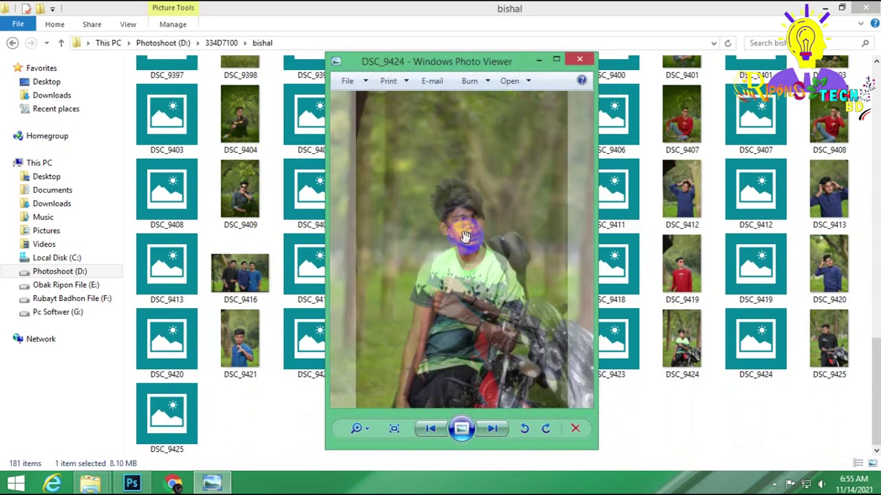
key("Right")
key("Left")
key("Left")
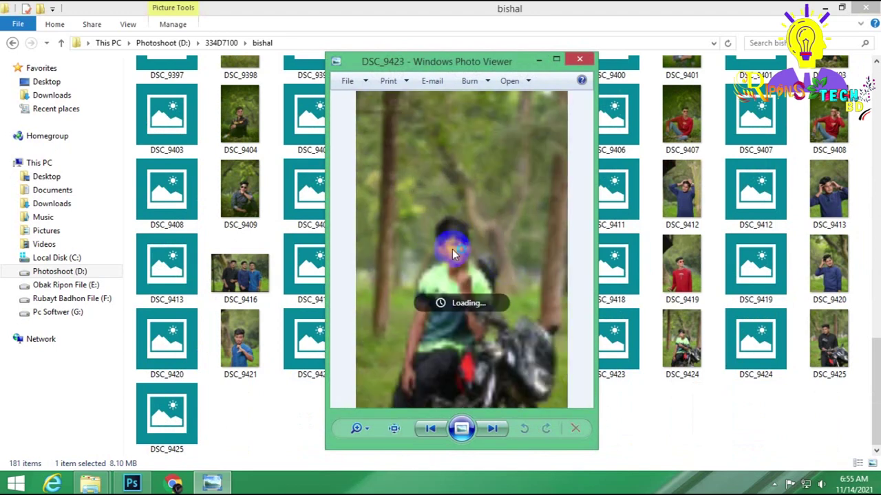
scroll(454, 248, "up", 5)
scroll(456, 252, "down", 5)
key("Left")
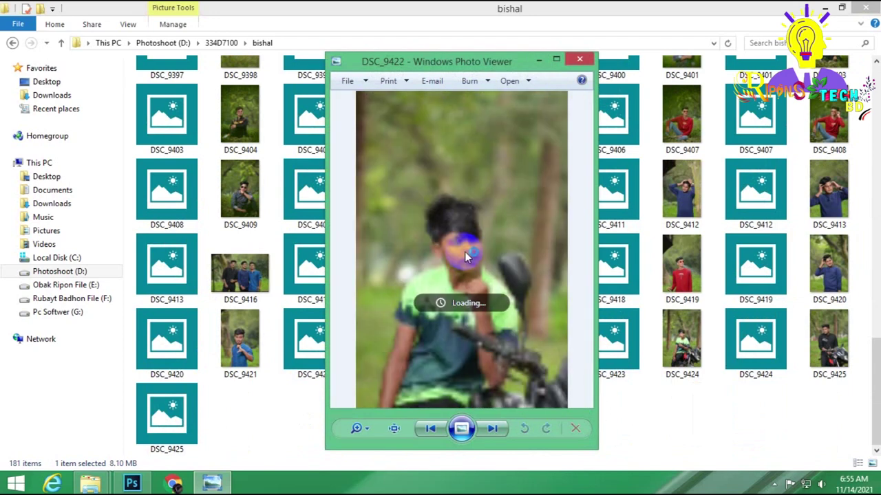
scroll(464, 251, "up", 5)
scroll(465, 254, "down", 5)
Step: Compare DSC_9423, DSC_9424 and DSC_9422 again, zooming in on faces
key("Right")
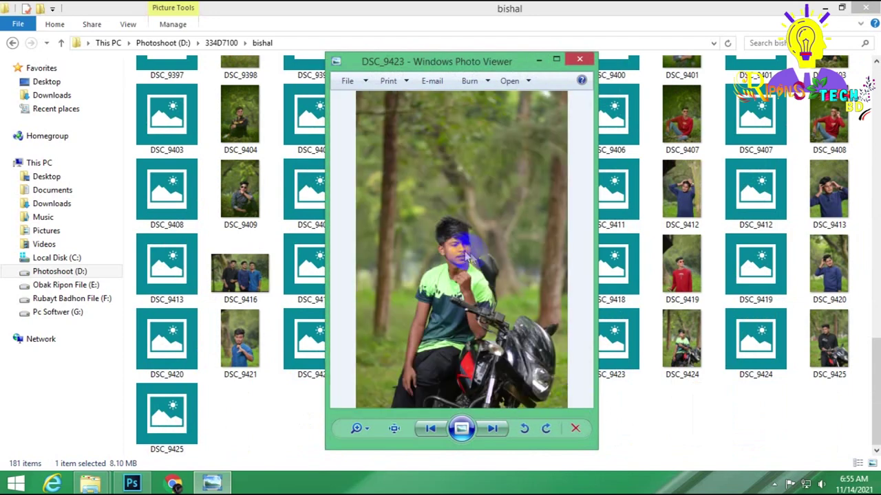
scroll(466, 256, "up", 5)
scroll(465, 255, "down", 5)
key("Right")
scroll(464, 245, "up", 5)
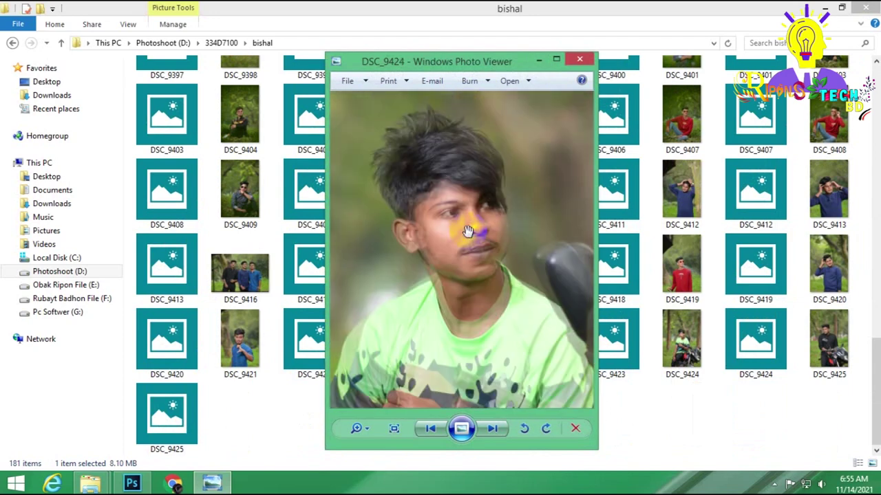
scroll(468, 234, "down", 5)
scroll(470, 244, "up", 5)
scroll(470, 244, "down", 5)
key("Left")
scroll(470, 246, "up", 5)
scroll(470, 246, "down", 5)
key("Left")
scroll(468, 246, "up", 5)
scroll(472, 249, "down", 5)
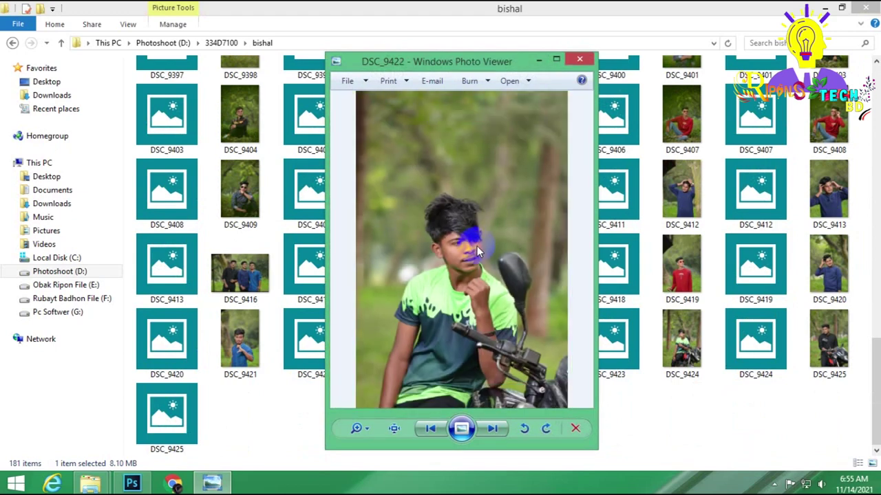
Step: Return to DSC_9424, zoom in on it, and close Windows Photo Viewer
key("Right")
key("Right")
scroll(472, 237, "up", 5)
scroll(471, 238, "down", 5)
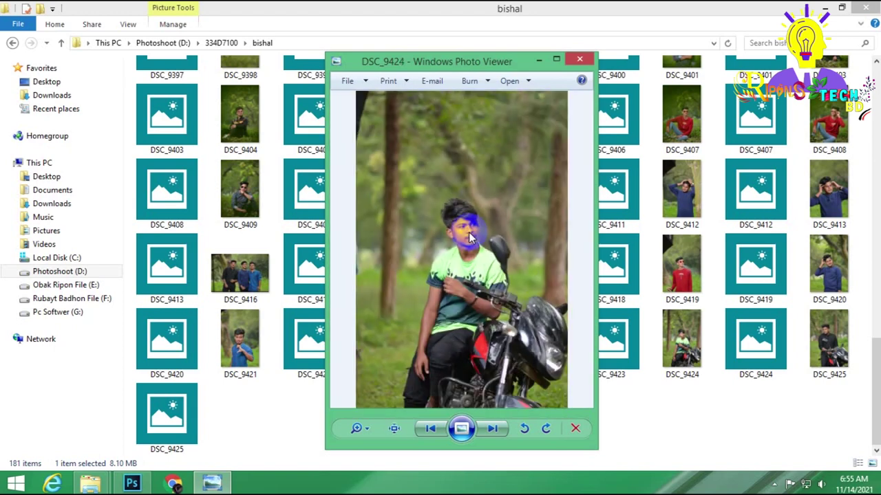
left_click(580, 60)
Step: Open DSC_9424.NEF in Camera Raw and apply the Custom Settings preset
double_click(751, 338)
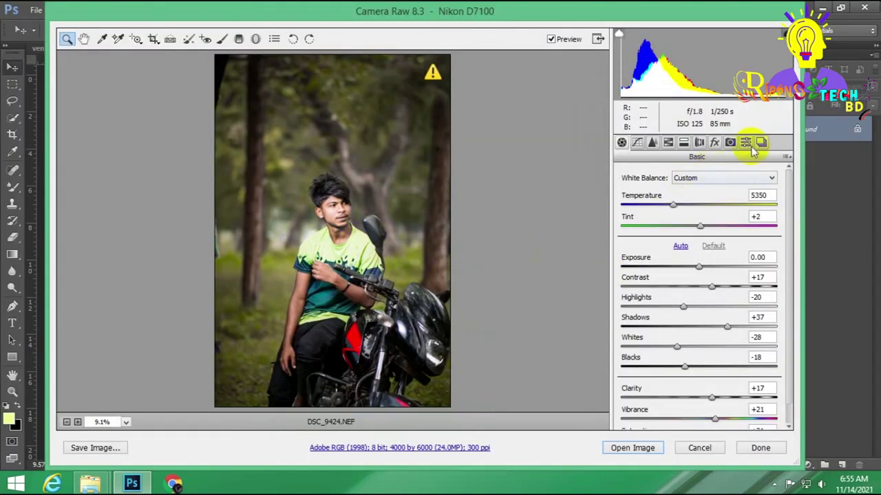
left_click(746, 143)
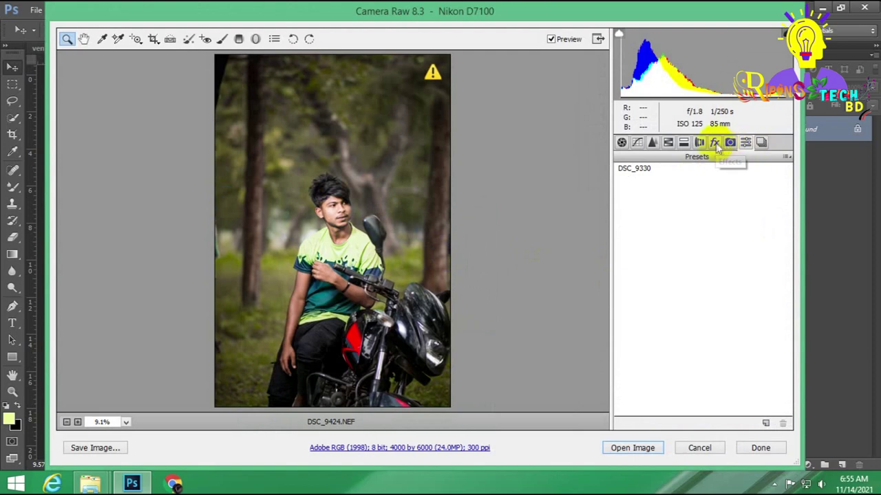
left_click(787, 158)
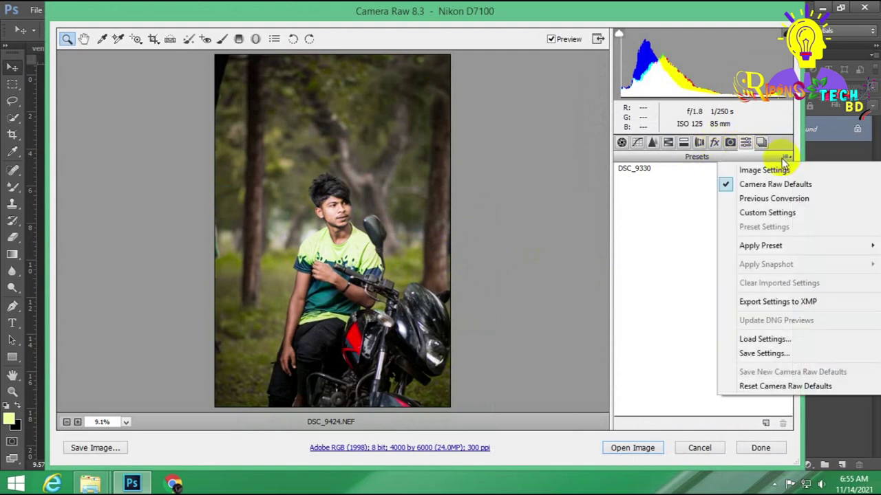
left_click(774, 170)
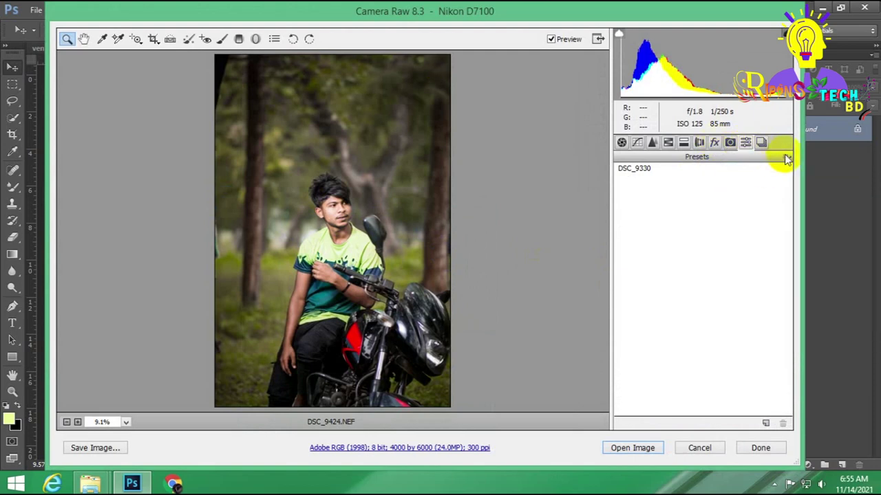
left_click(786, 158)
left_click(765, 213)
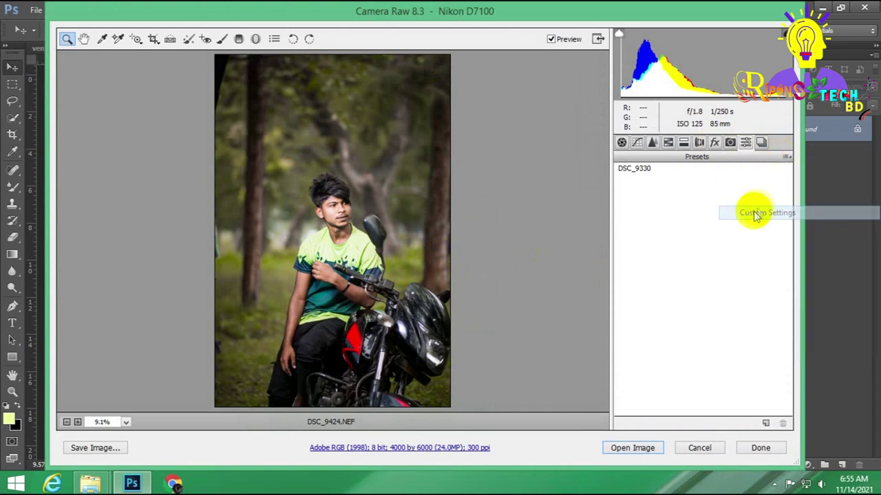
left_click(786, 159)
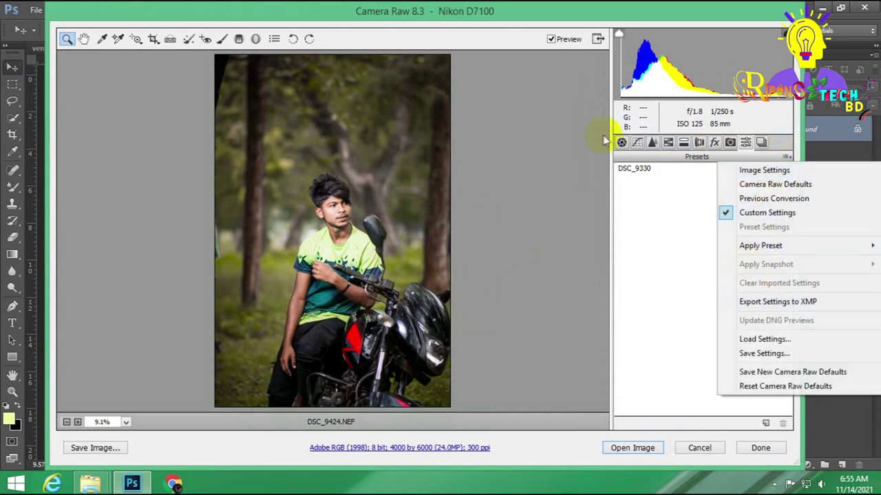
left_click(621, 142)
Step: Try As Shot white balance, then keep White Balance on Custom
left_click(749, 180)
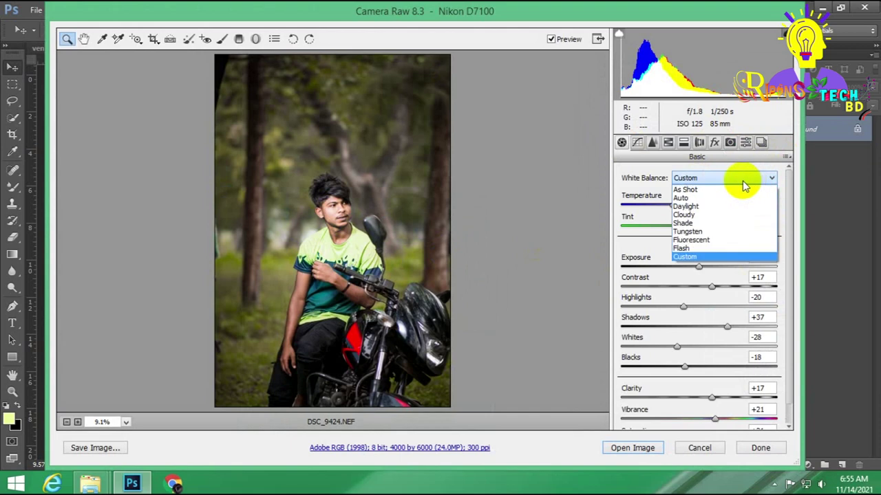
left_click(701, 189)
left_click(700, 179)
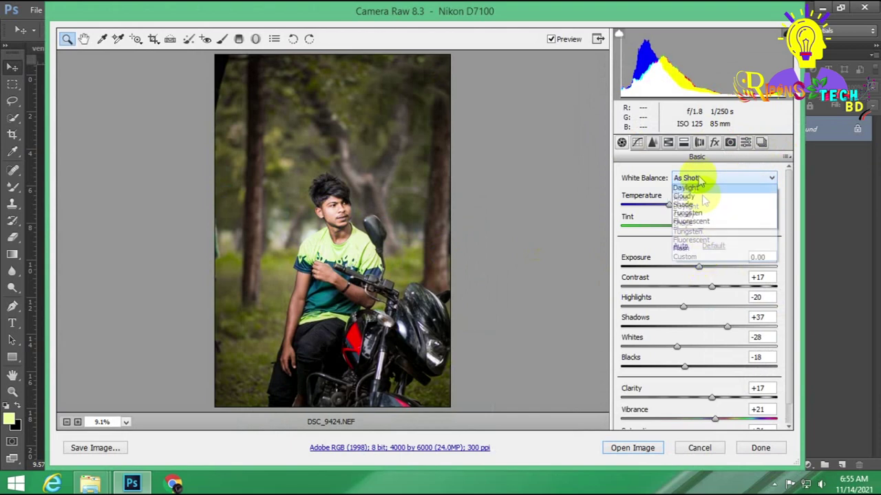
left_click(692, 259)
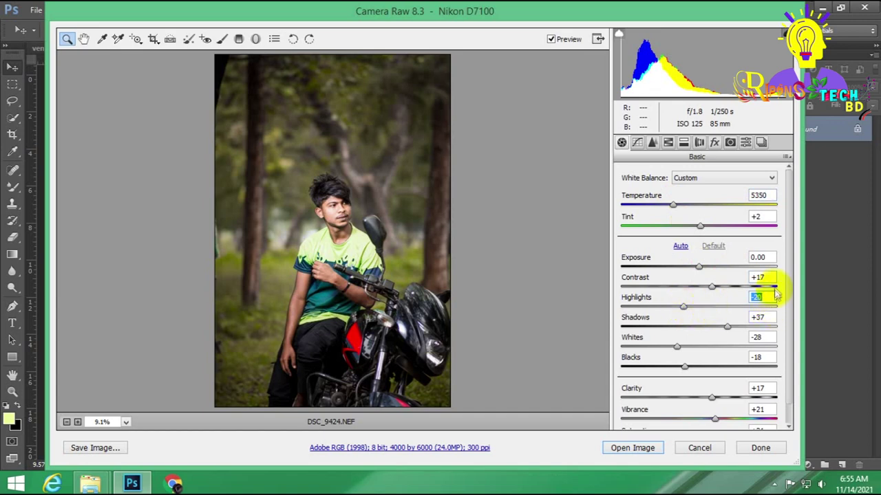
left_click(763, 297)
type("0")
Step: Set Contrast, Highlights and Shadows to 0 in the Basic panel
double_click(759, 277)
type("0")
key("Tab")
type("-100")
key("Return")
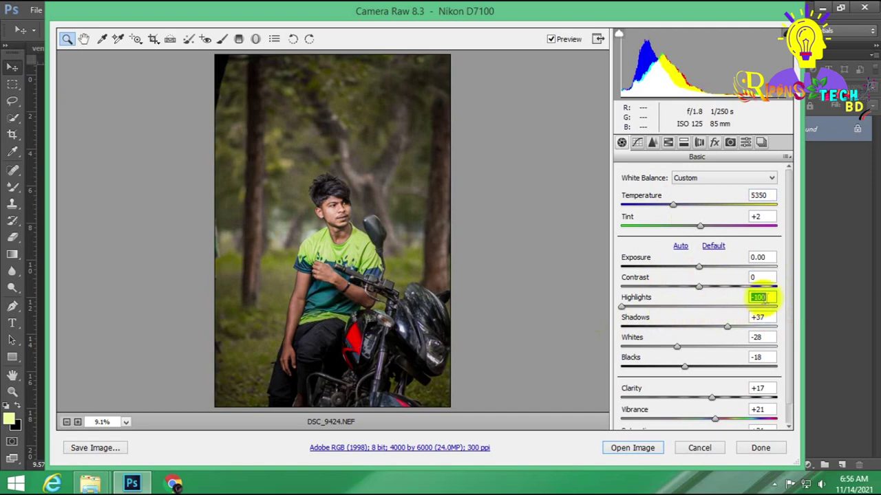
type("0")
key("Return")
double_click(763, 317)
type("0")
key("Return")
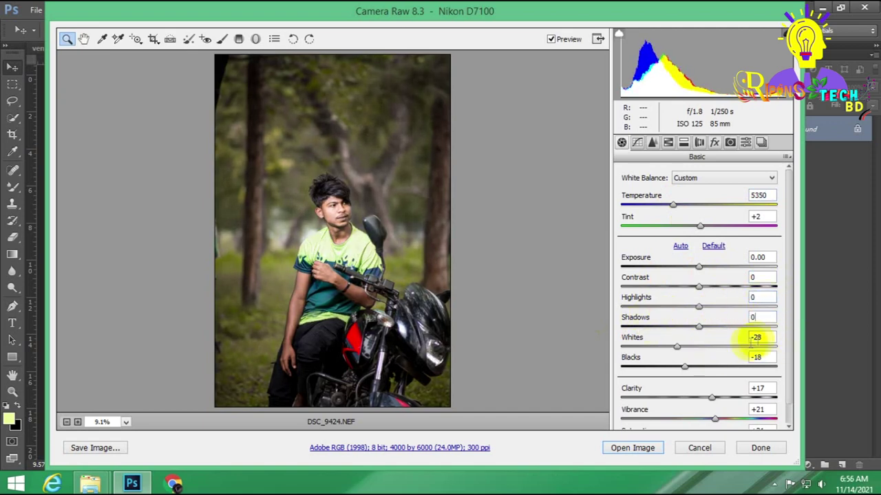
Step: Set Whites, Blacks, Clarity, Vibrance and Saturation to 0
double_click(663, 346)
double_click(755, 357)
type("0")
double_click(769, 389)
type("0")
double_click(762, 409)
type("0")
scroll(690, 362, "down", 1)
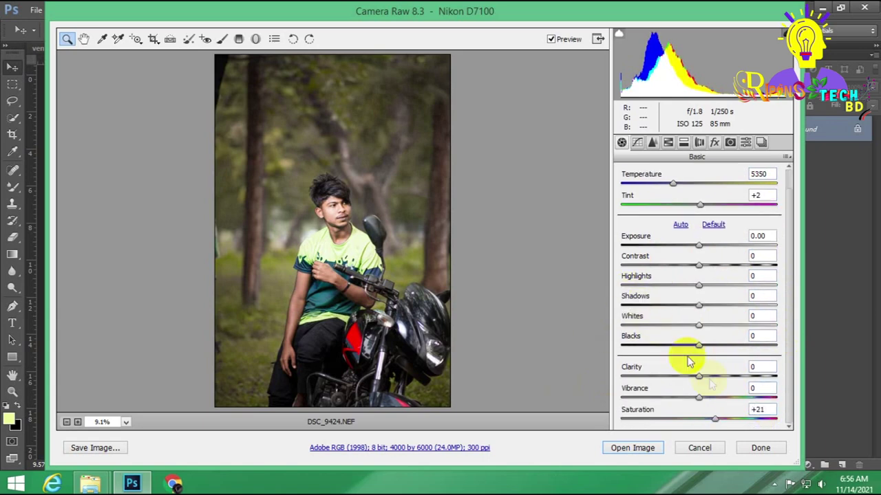
double_click(763, 410)
type("0")
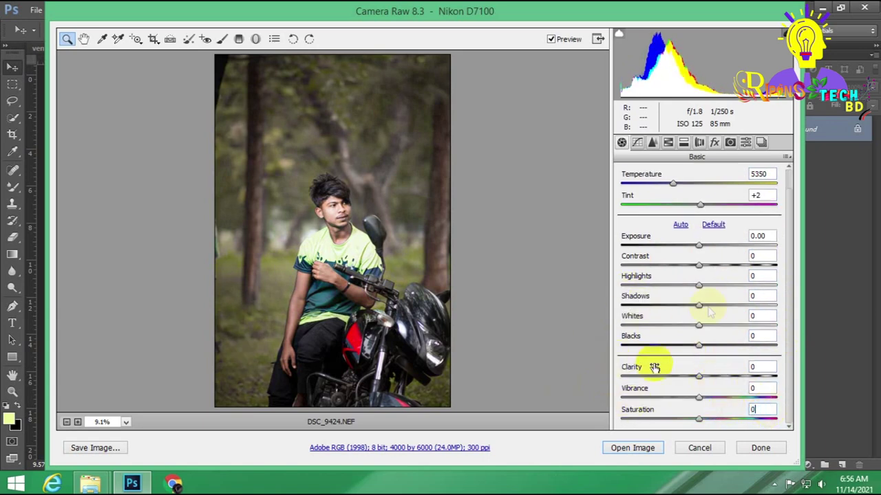
left_click(669, 142)
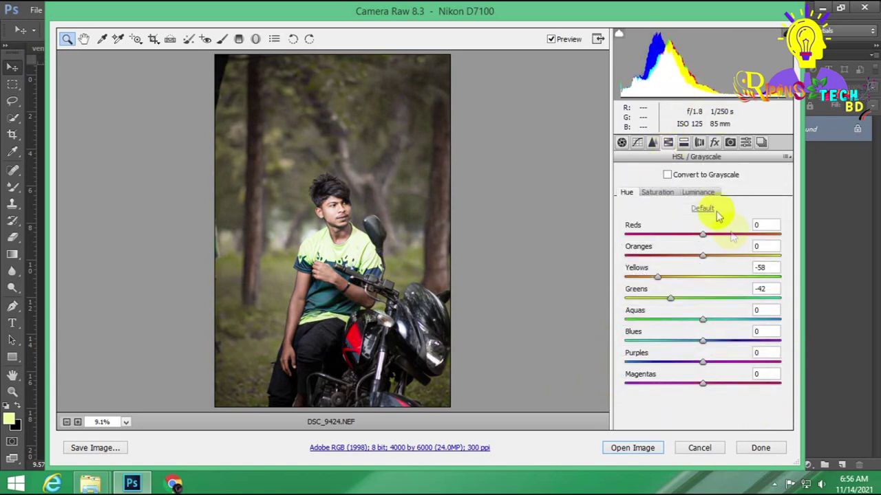
Step: Zero the Yellows and Greens hue, and the Yellows, Oranges and Reds saturation
double_click(763, 267)
type("0")
double_click(670, 298)
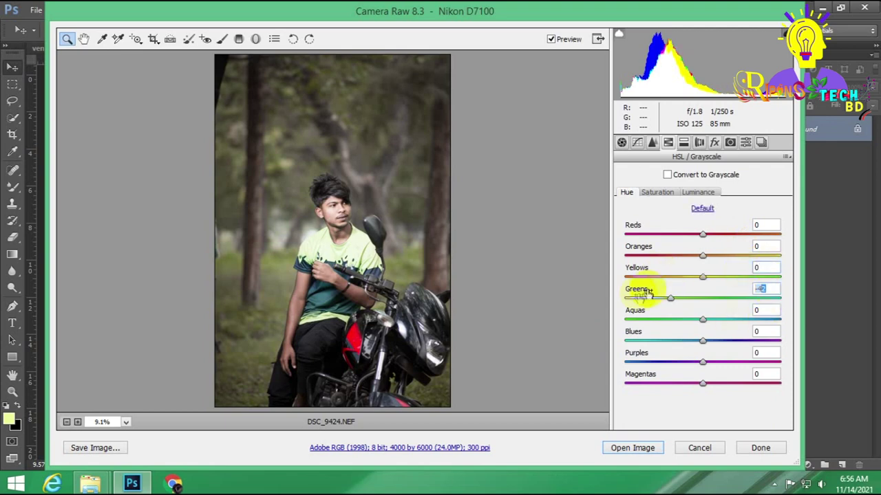
type("0")
left_click(650, 192)
double_click(765, 289)
type("0")
double_click(762, 267)
type("0")
double_click(763, 246)
type("0")
double_click(763, 225)
type("0")
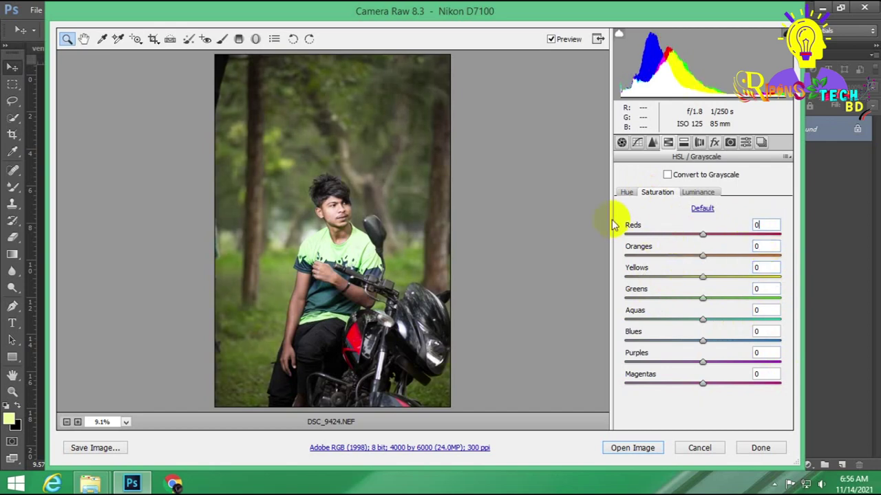
Step: Set Yellows, Oranges, Reds and Greens luminance to 0
left_click(697, 192)
double_click(763, 267)
type("0")
double_click(764, 246)
type("0")
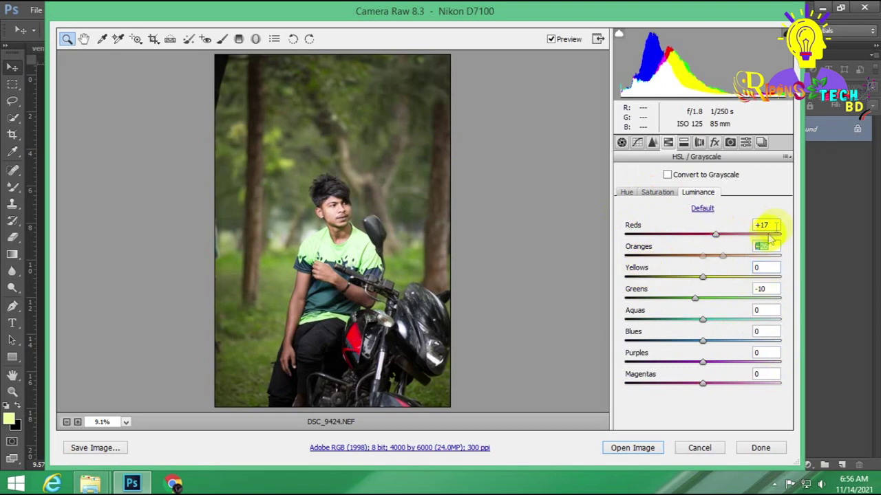
double_click(764, 225)
type("0")
double_click(764, 289)
type("0")
Step: Review the Hue, Saturation and Luminance tabs to confirm every value reads 0
left_click(626, 191)
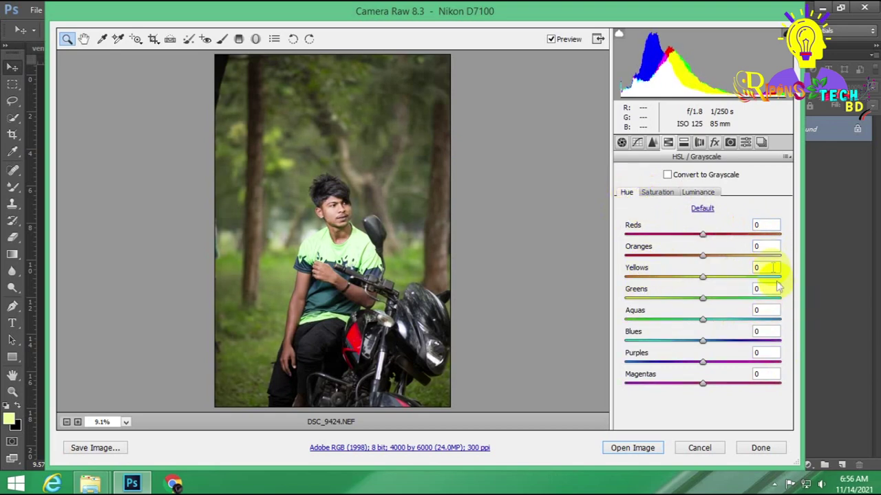
left_click(658, 194)
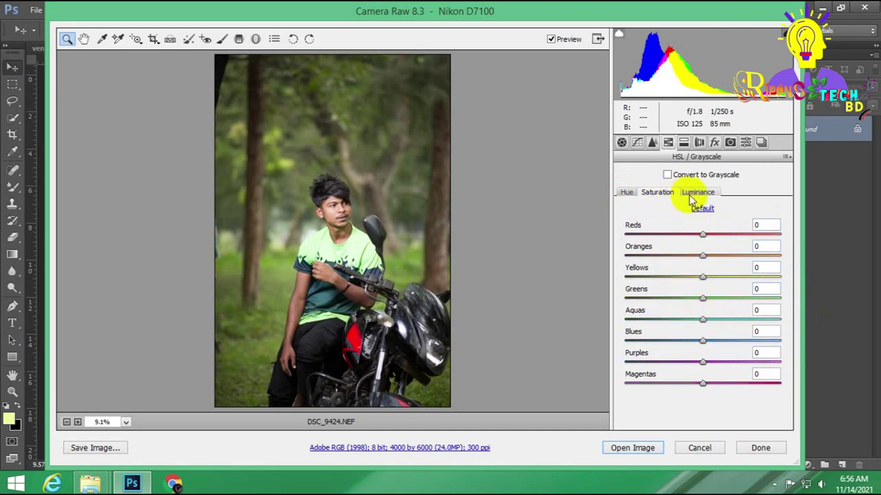
left_click(694, 194)
left_click(699, 142)
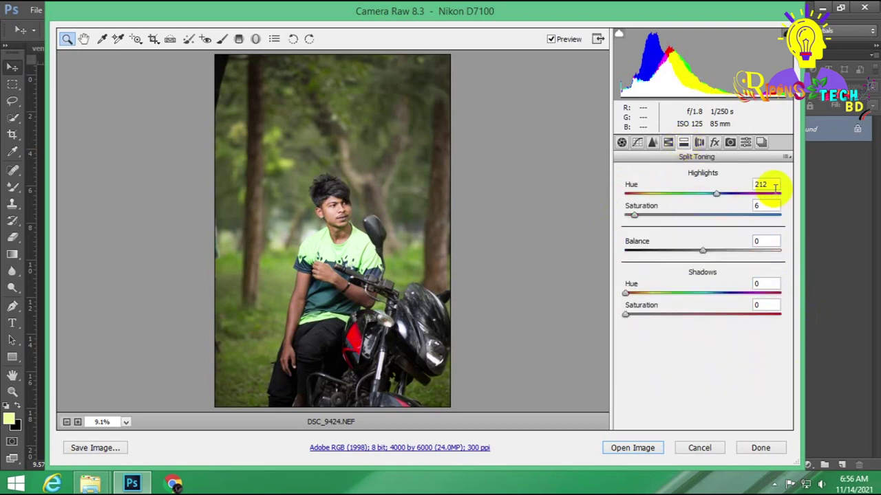
Step: Zero the split-toning highlight hue and saturation, and the post-crop vignette amount and roundness
double_click(717, 193)
double_click(634, 214)
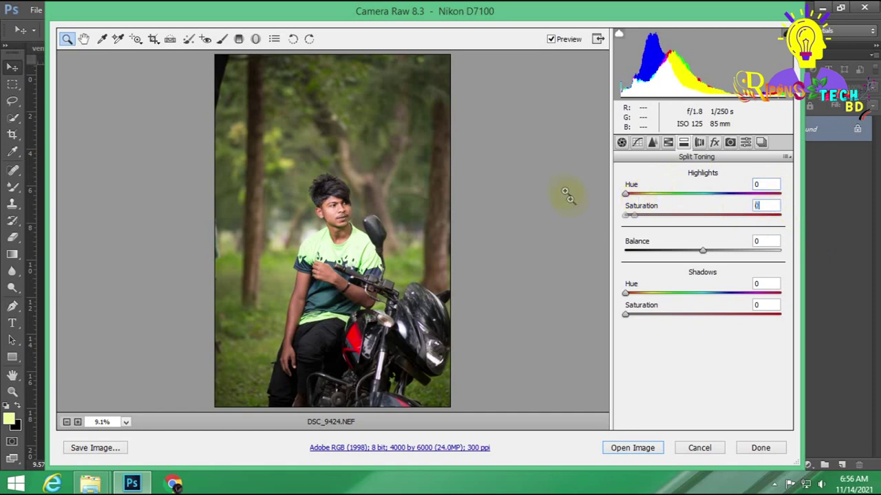
left_click(714, 142)
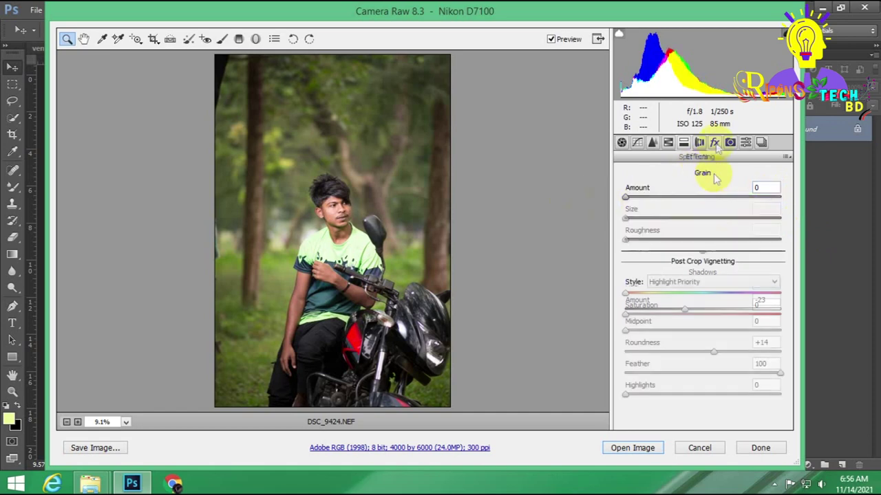
double_click(767, 300)
type("0")
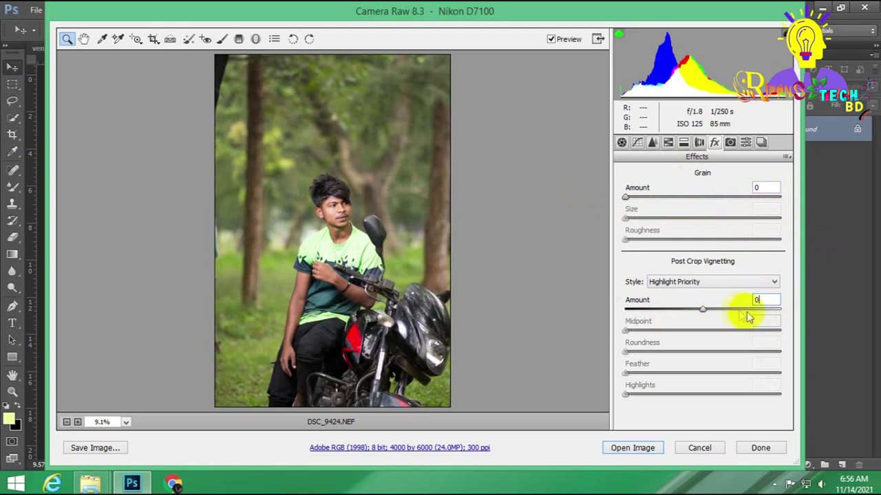
left_click_drag(702, 310, 696, 312)
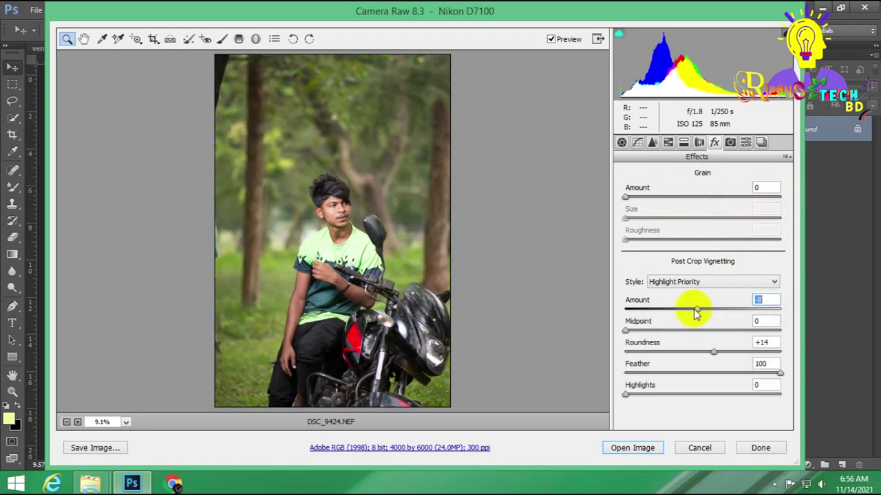
left_click(768, 342)
type("0")
key("Tab")
left_click(764, 300)
type("0")
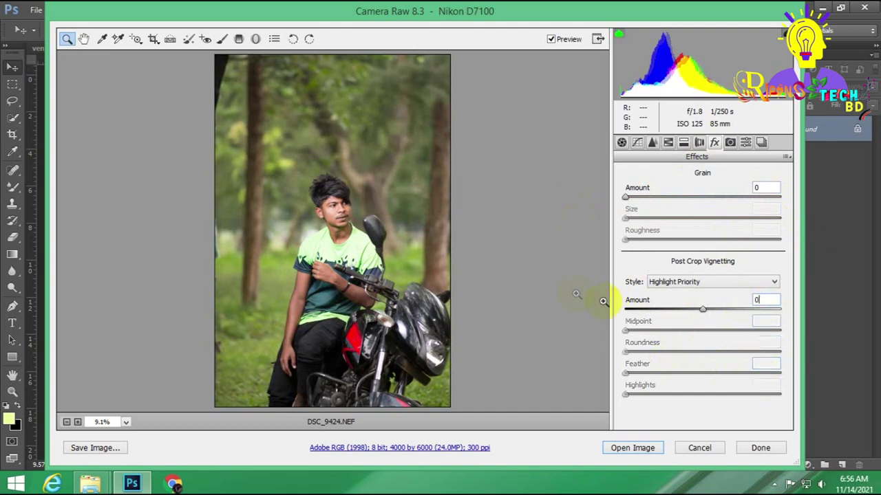
Step: Check lens corrections and set the Detail sharpening Amount to 25
left_click(684, 143)
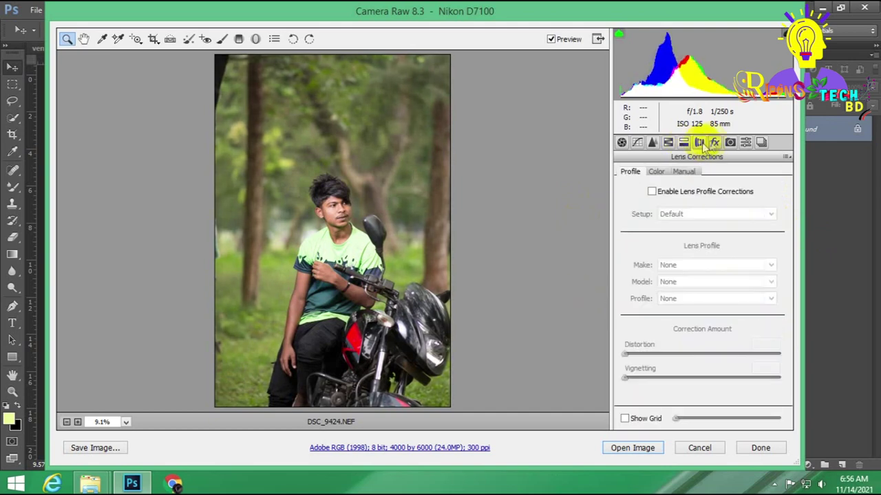
left_click(653, 142)
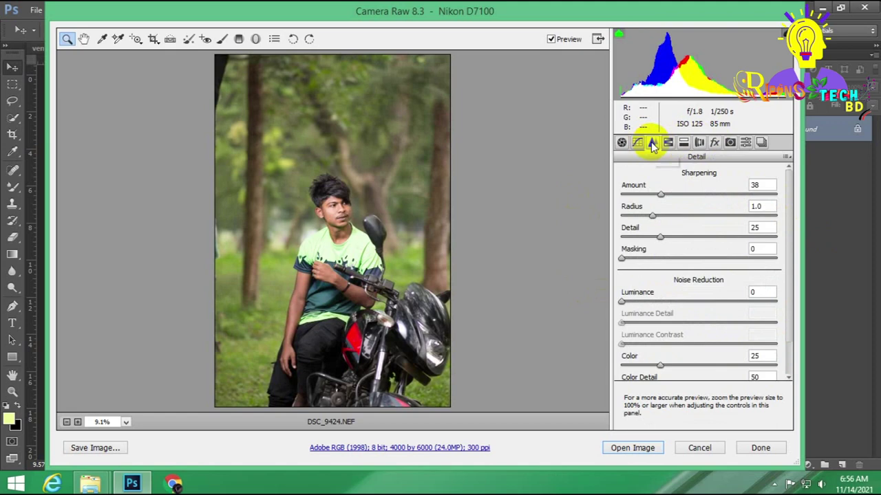
type("0")
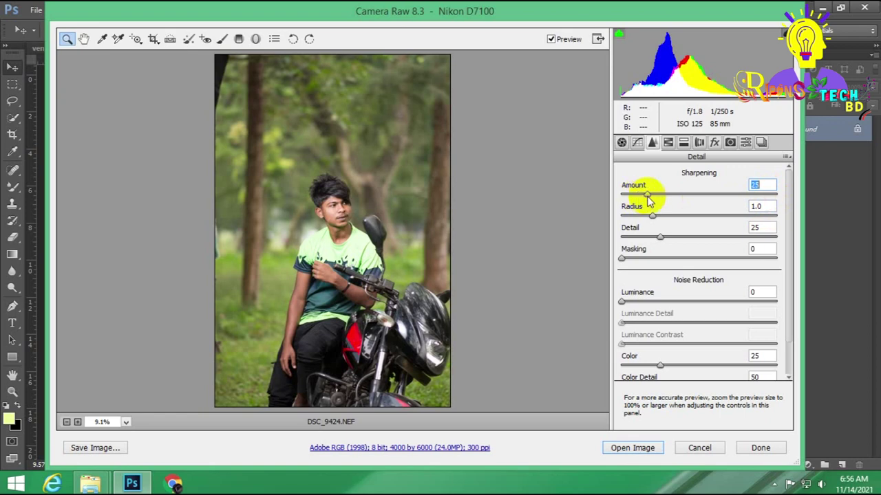
left_click(637, 143)
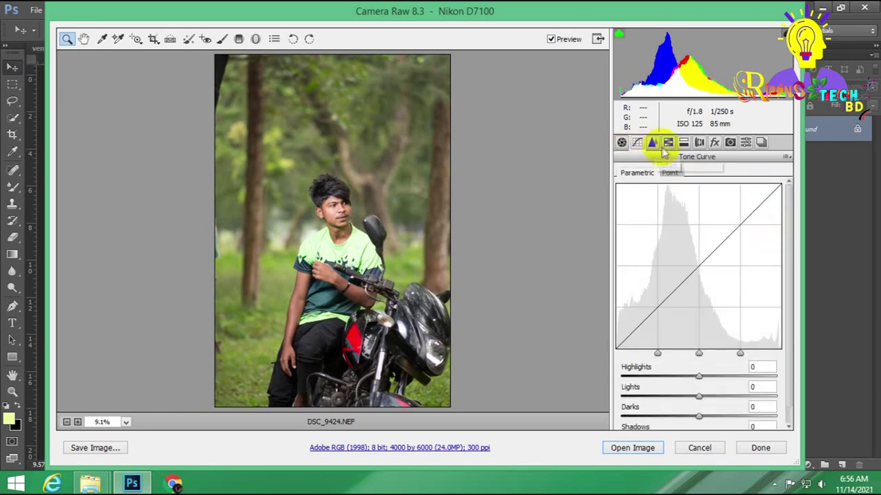
left_click(652, 142)
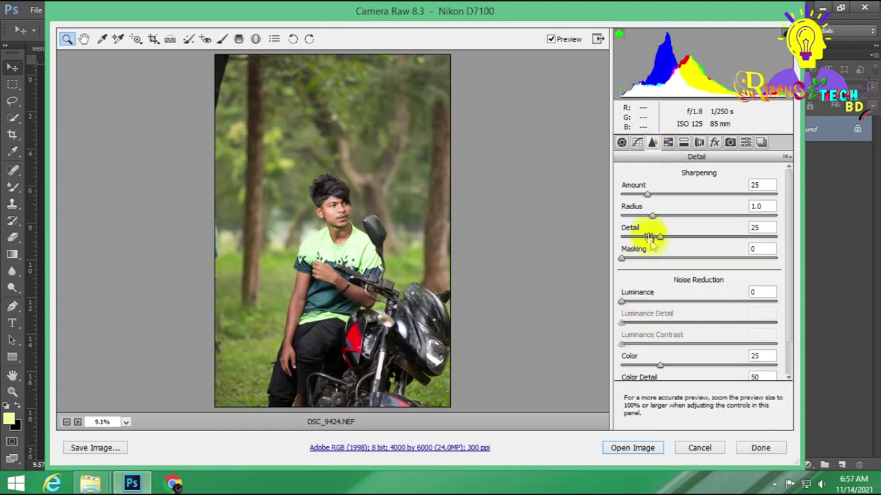
Step: Nudge Temperature, then set Clarity +21, Vibrance +14 and Saturation +14
left_click(621, 142)
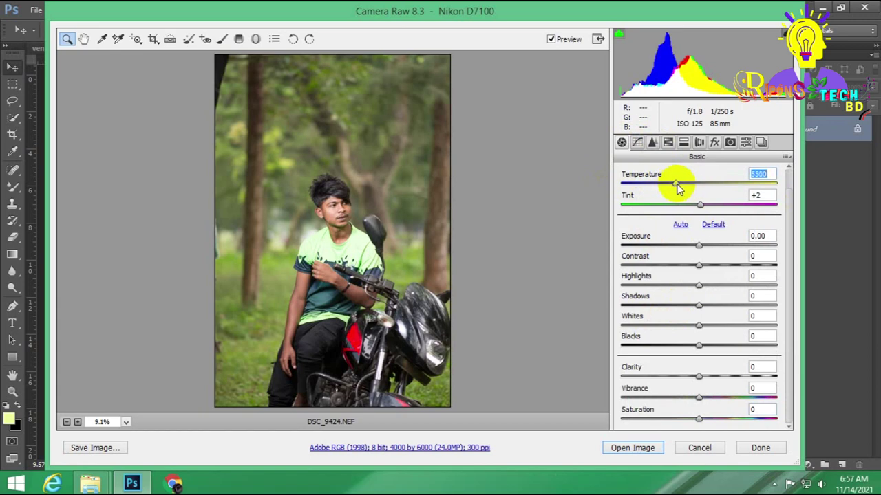
left_click_drag(670, 184, 668, 184)
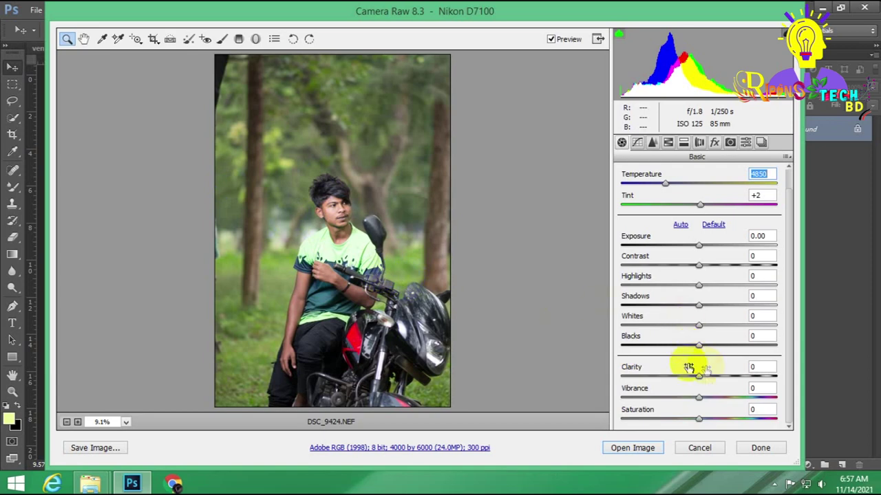
mouse_move(705, 377)
left_mouse_down()
mouse_move(665, 370)
mouse_move(723, 374)
mouse_move(602, 372)
left_mouse_up()
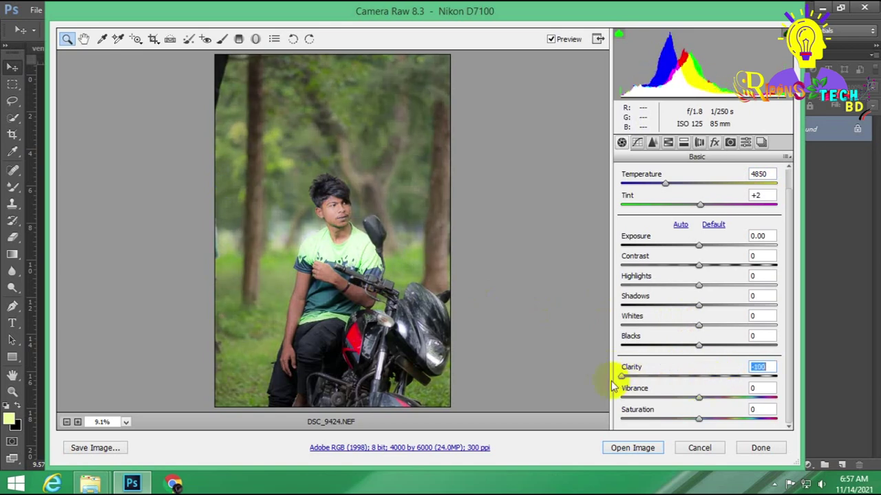
left_click_drag(622, 377, 727, 389)
left_click_drag(690, 387, 714, 383)
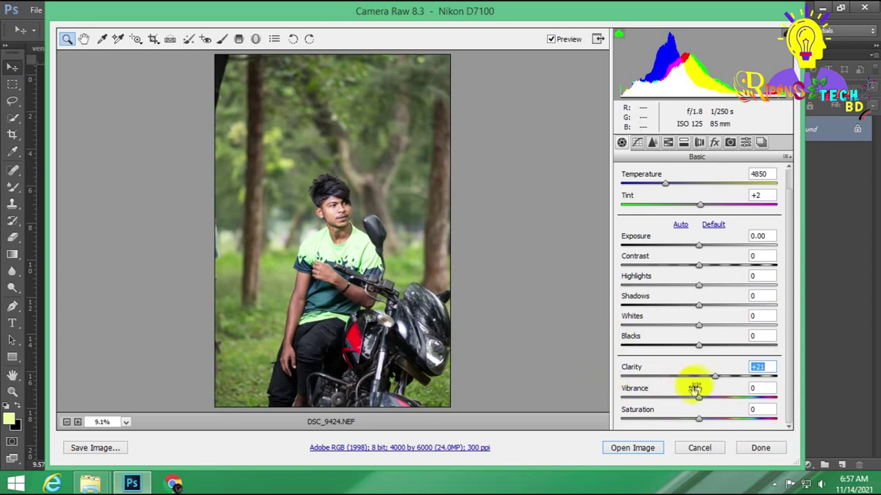
left_click(714, 398)
left_click_drag(714, 398, 709, 398)
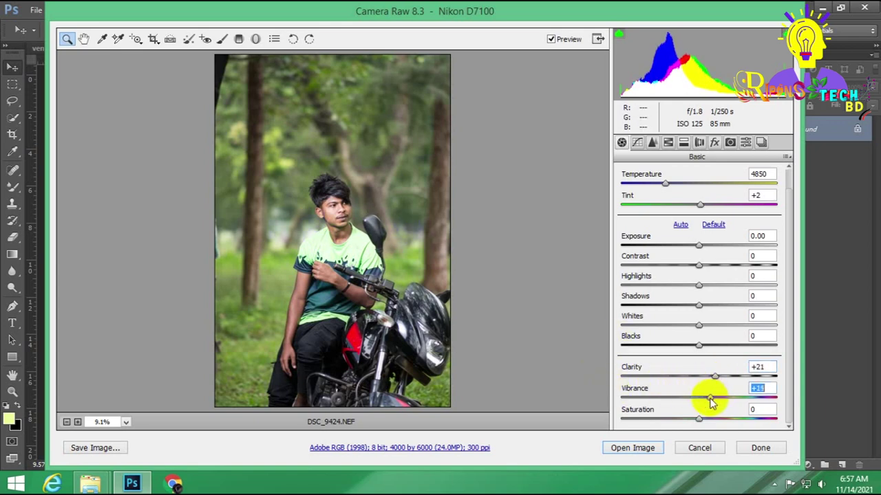
left_click(709, 419)
Step: Set Blacks -15, Whites -73, Shadows +59, Highlights -19, Contrast +14 and Temperature 5050
left_click(688, 345)
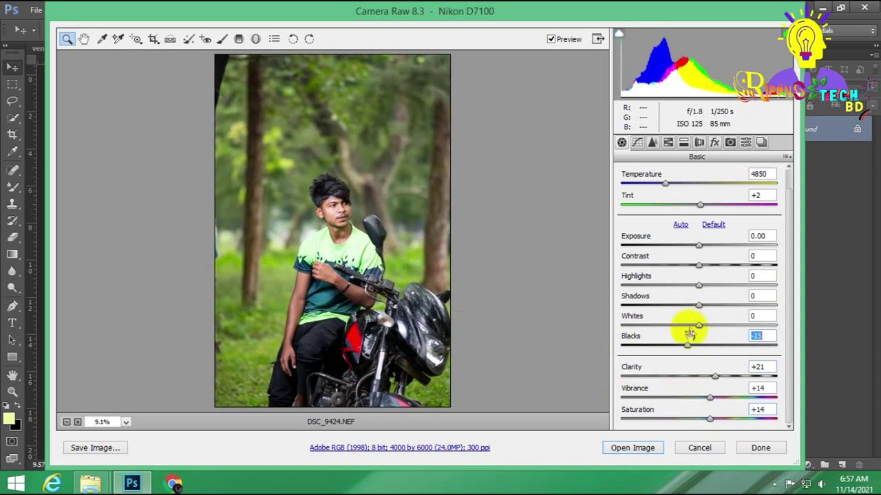
mouse_move(699, 324)
left_mouse_down()
mouse_move(623, 325)
mouse_move(641, 325)
left_mouse_up()
left_click_drag(698, 304, 743, 306)
mouse_move(692, 286)
left_mouse_down()
mouse_move(683, 285)
mouse_move(716, 273)
left_mouse_up()
left_click_drag(669, 186, 672, 185)
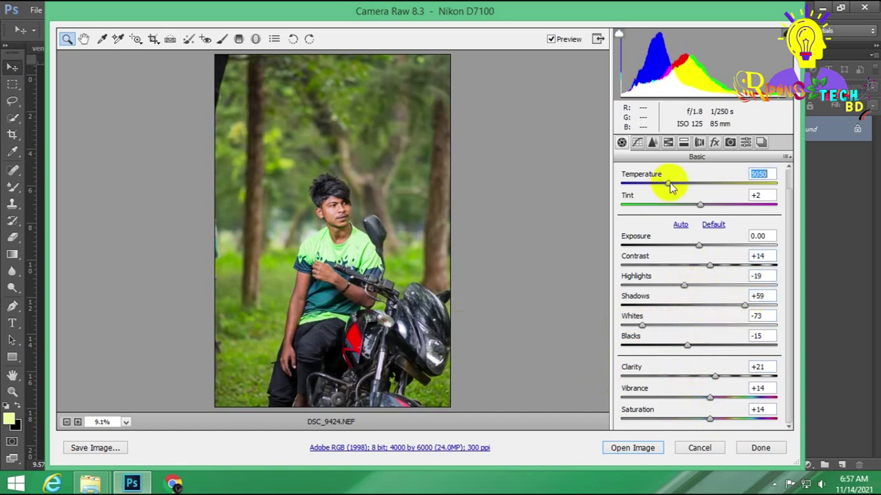
Step: Brighten the oranges' and reds' luminance and darken the yellows in HSL
left_click(667, 143)
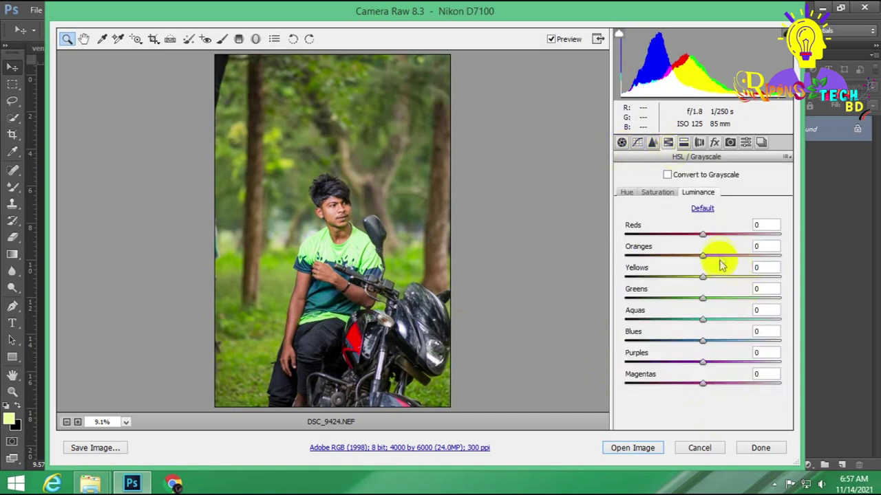
mouse_move(704, 256)
left_mouse_down()
mouse_move(713, 259)
mouse_move(709, 235)
left_mouse_up()
left_click_drag(702, 276, 693, 277)
Step: Set saturation to Yellows -75, Greens -23 and Reds +12
left_click(699, 298)
left_click(657, 192)
mouse_move(697, 276)
left_mouse_down()
mouse_move(634, 279)
mouse_move(645, 277)
left_mouse_up()
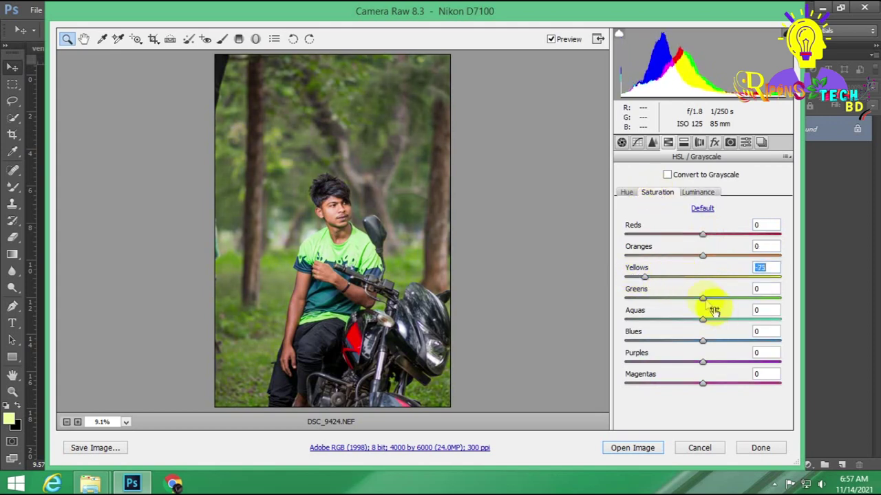
left_click_drag(702, 298, 685, 298)
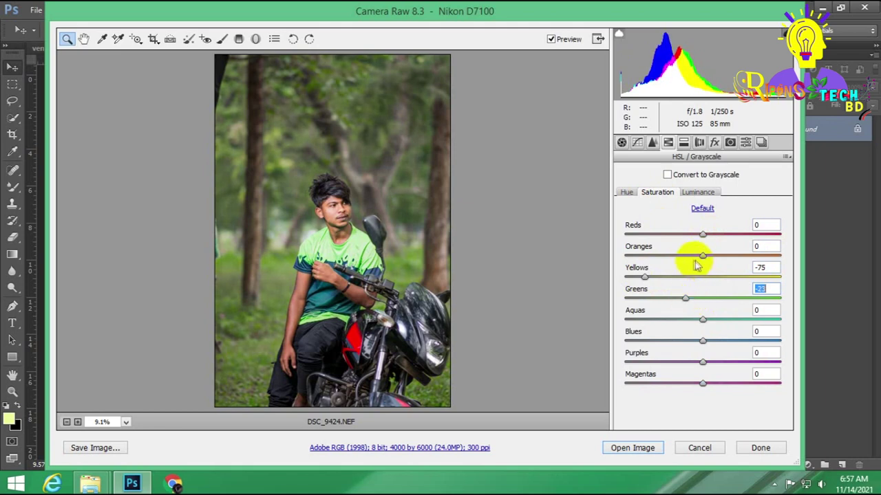
left_click_drag(692, 255, 711, 234)
left_click_drag(645, 277, 651, 278)
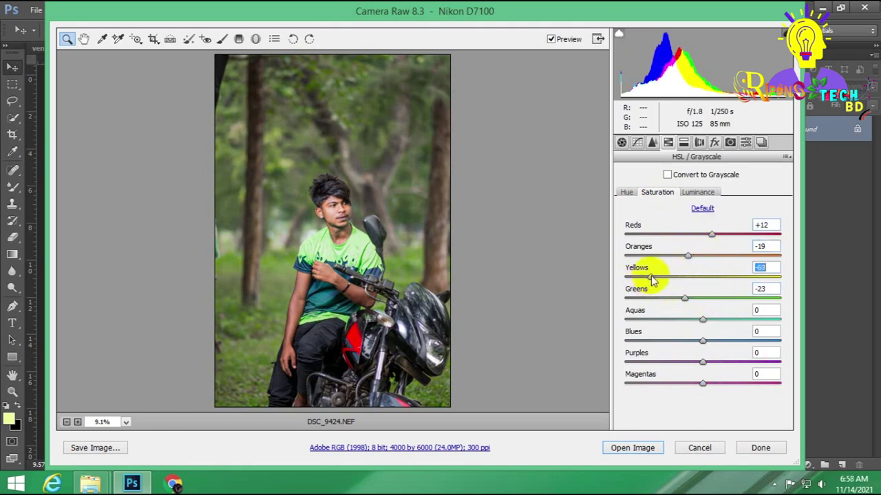
Step: Slightly darken oranges and reds luminance, then shift the Yellows hue
left_click(696, 193)
left_click_drag(711, 255, 703, 234)
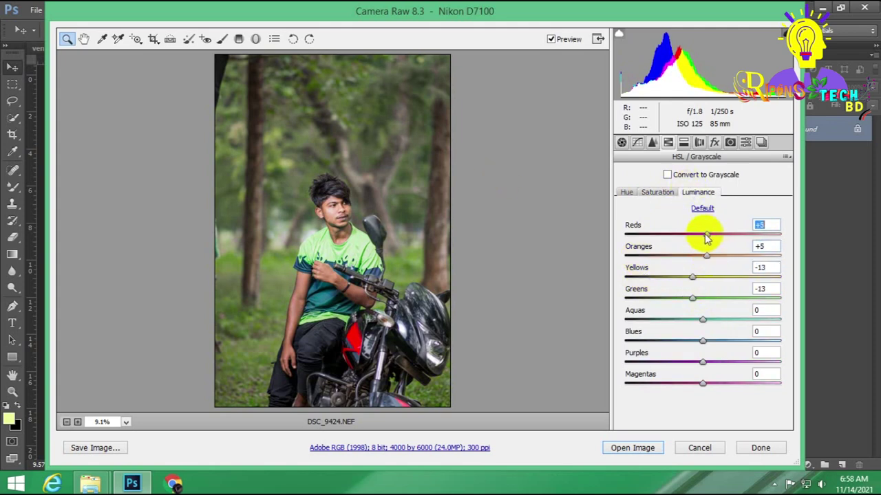
left_click(626, 193)
mouse_move(702, 275)
left_mouse_down()
mouse_move(668, 274)
mouse_move(769, 286)
mouse_move(722, 289)
mouse_move(738, 282)
mouse_move(686, 306)
mouse_move(702, 315)
mouse_move(666, 315)
mouse_move(674, 313)
left_mouse_up()
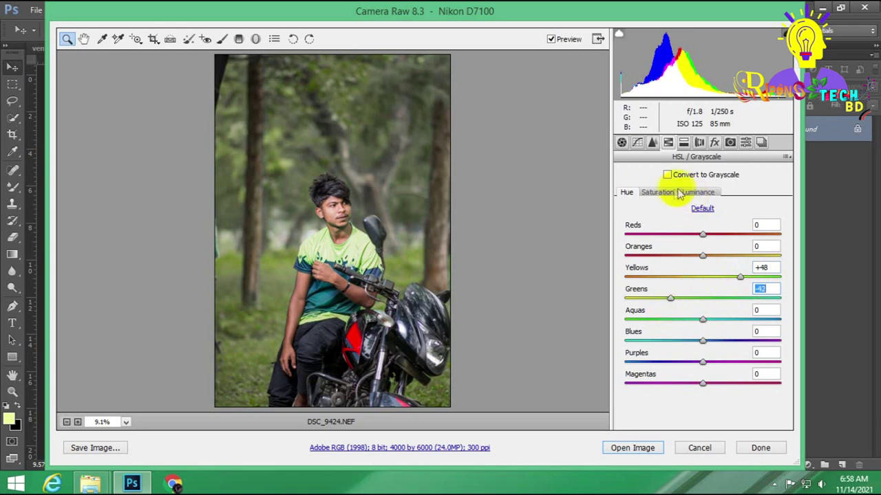
Step: Darken the photo's edges with a Post Crop vignette of about -15, with Midpoint reset to 0
left_click(714, 142)
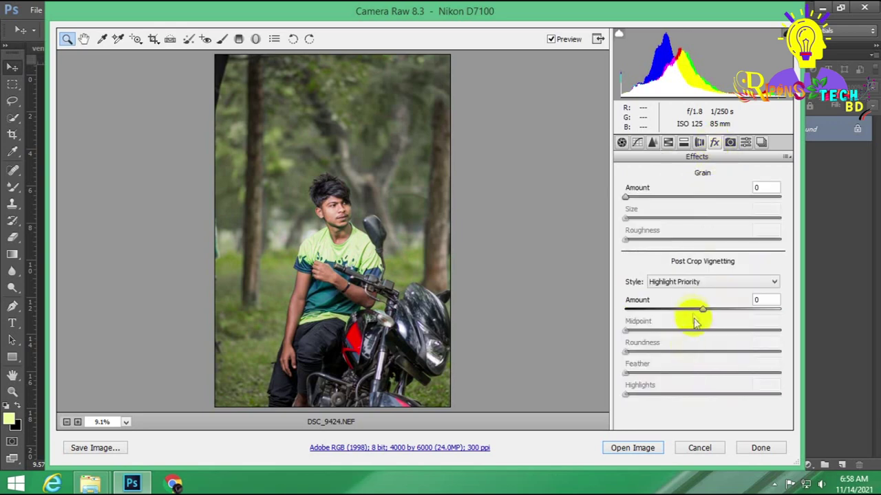
left_click_drag(699, 310, 692, 310)
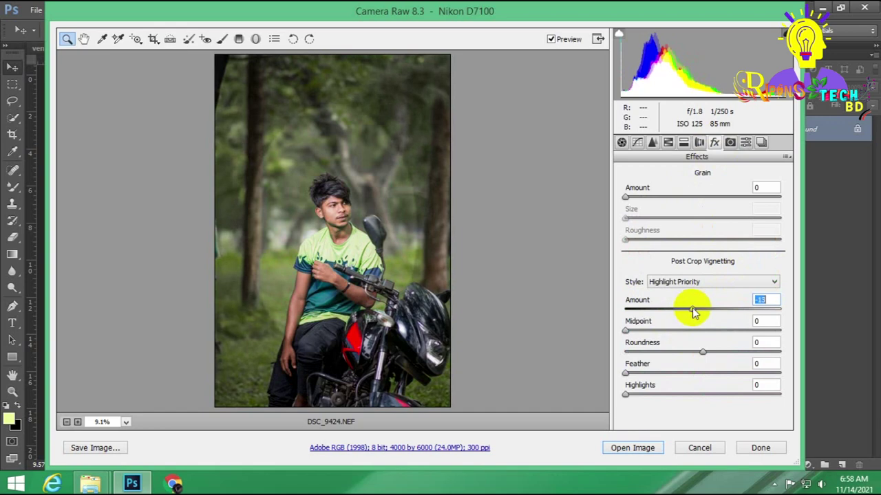
left_click_drag(694, 313, 685, 309)
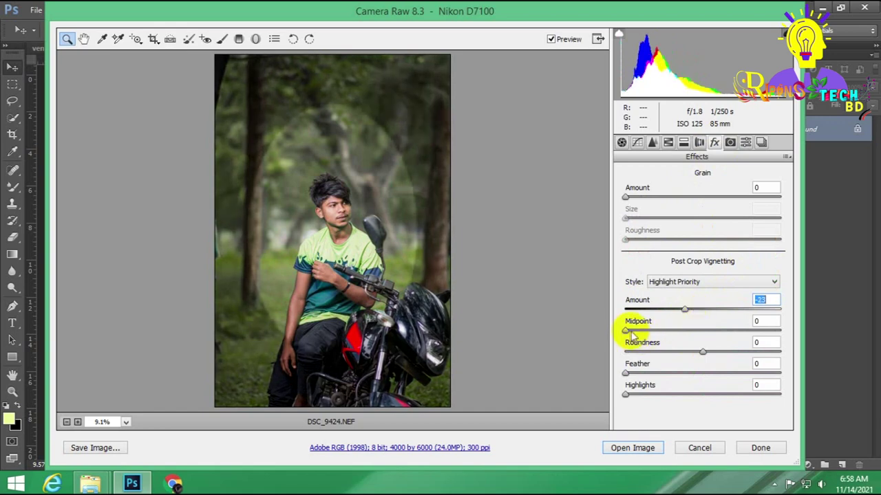
left_click_drag(625, 331, 679, 331)
double_click(679, 331)
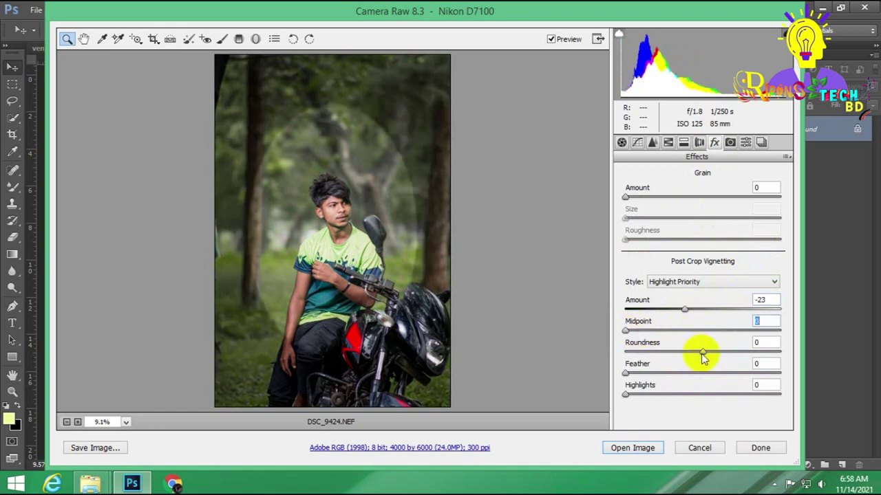
left_click(770, 322)
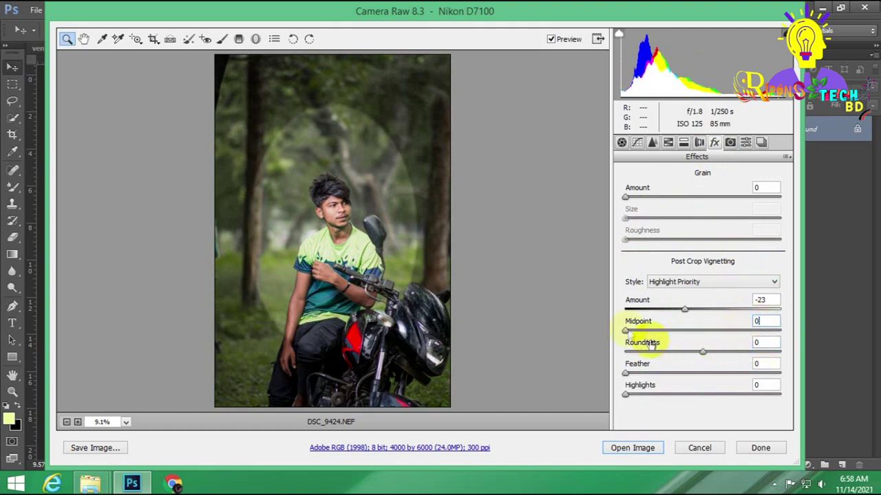
left_click_drag(625, 331, 706, 332)
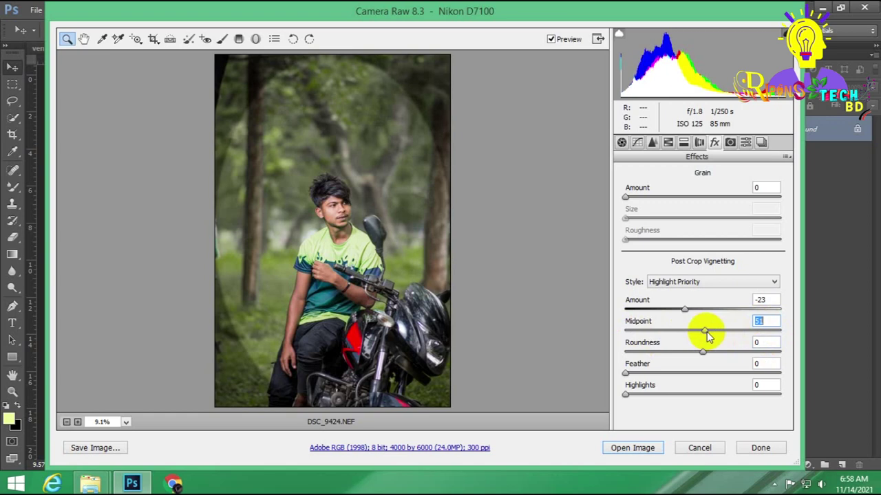
Step: Finalize the vignette at Amount -14, Midpoint 0, Roundness +12 and Feather 100
mouse_move(685, 309)
left_mouse_down()
mouse_move(720, 309)
mouse_move(692, 309)
left_mouse_up()
mouse_move(626, 372)
left_mouse_down()
mouse_move(773, 367)
mouse_move(700, 374)
left_mouse_up()
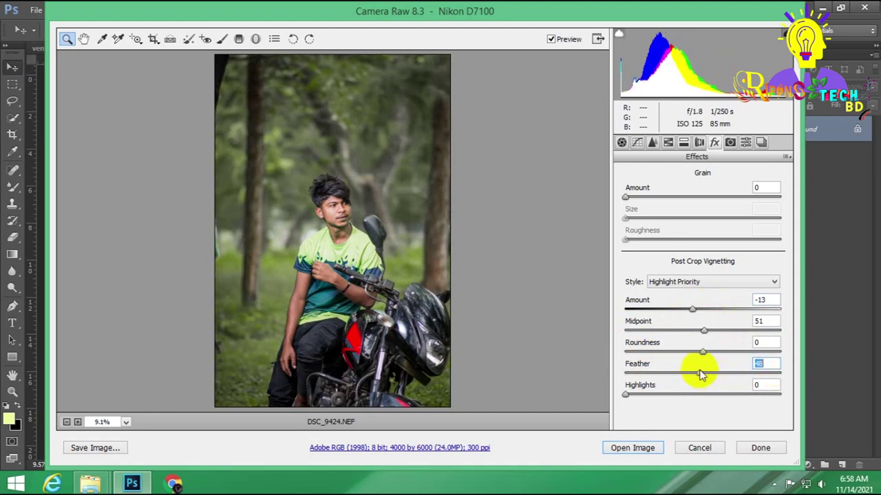
left_click_drag(699, 374, 703, 374)
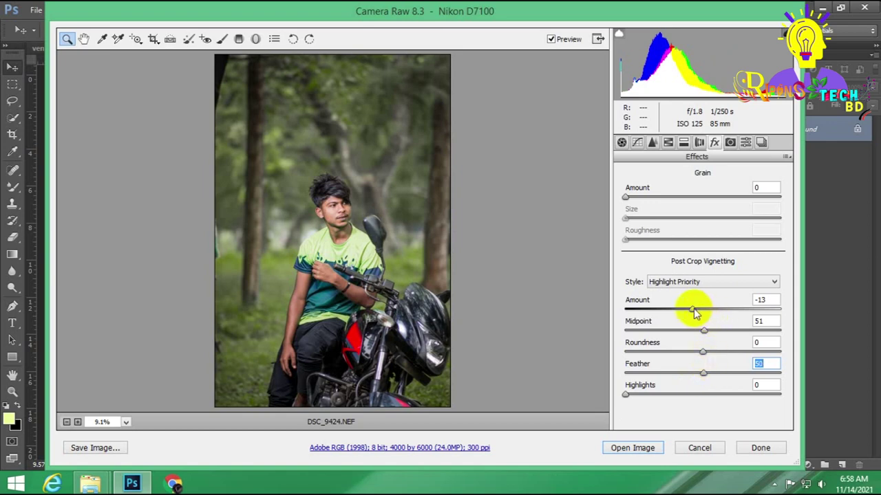
mouse_move(695, 313)
left_mouse_down()
mouse_move(684, 329)
mouse_move(614, 331)
left_mouse_up()
left_click_drag(703, 352, 783, 372)
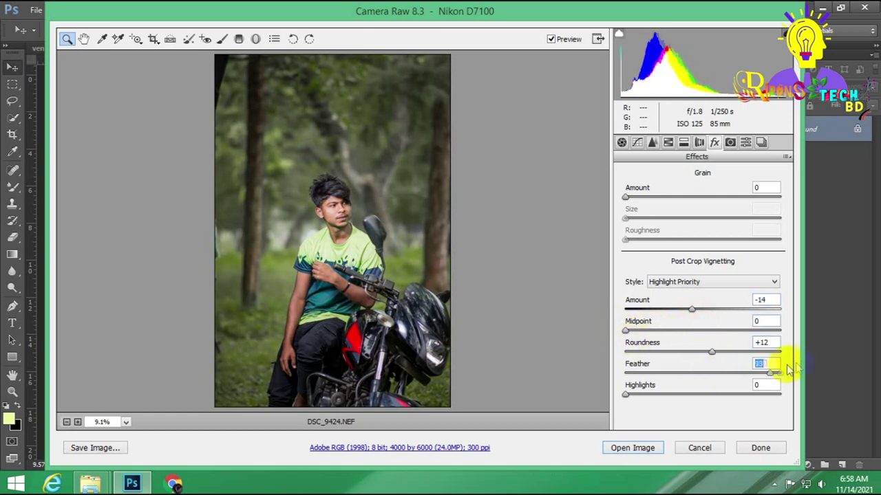
left_click(692, 311)
left_click(653, 144)
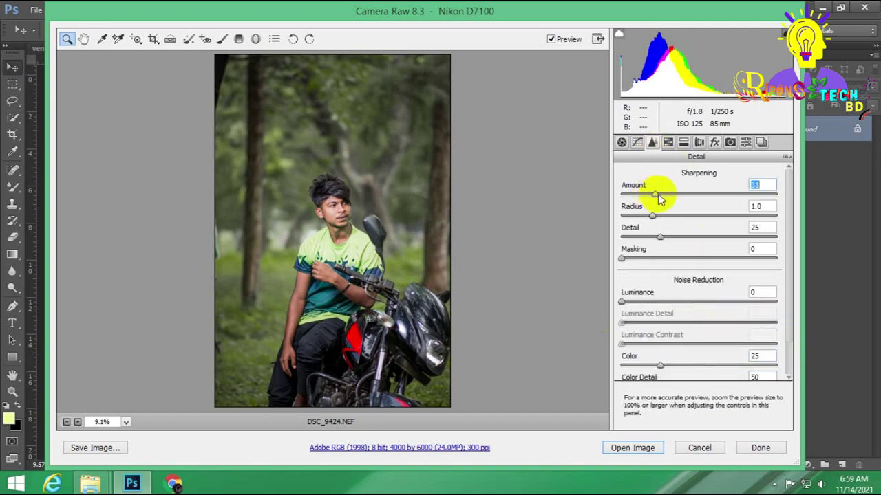
Step: Tint the highlights a faint blue with Split Toning Hue 210, Saturation 7
left_click(684, 143)
left_click(636, 216)
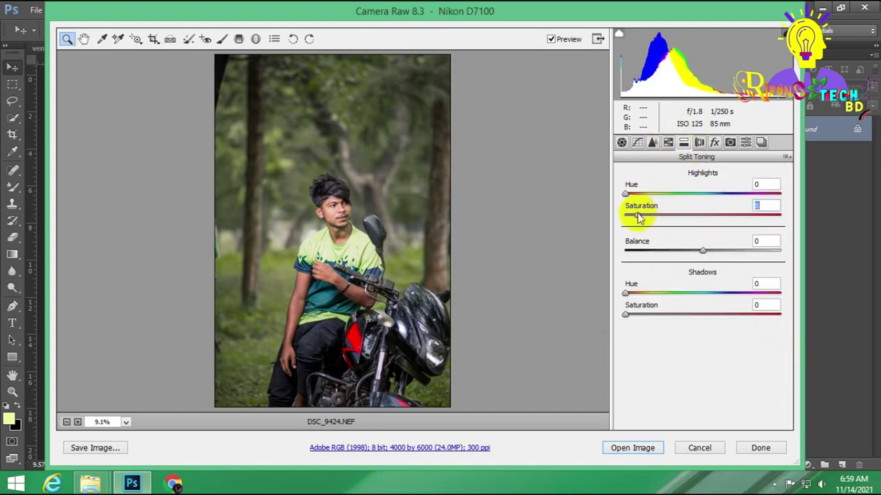
left_click_drag(629, 193, 719, 194)
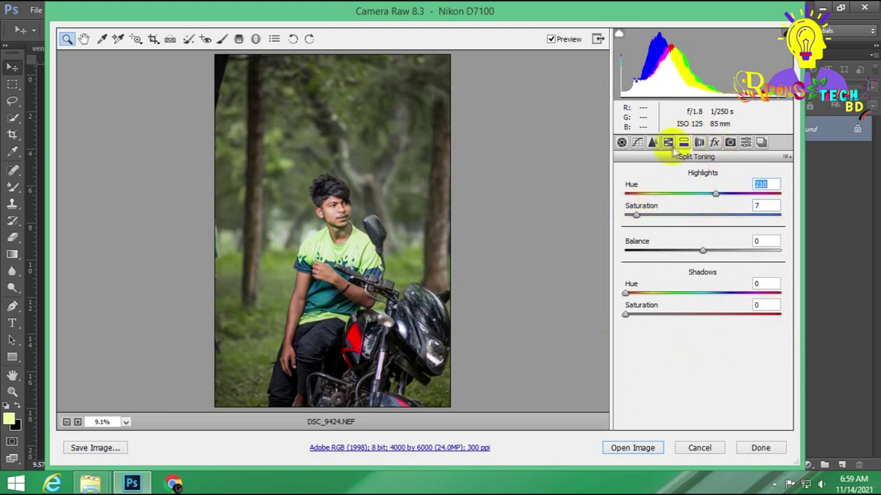
Step: Set the parametric tone curve to Shadows +13, Darks +10, Lights -6, Highlights -11
left_click(637, 143)
scroll(705, 394, "down", 1)
left_click_drag(698, 418, 709, 418)
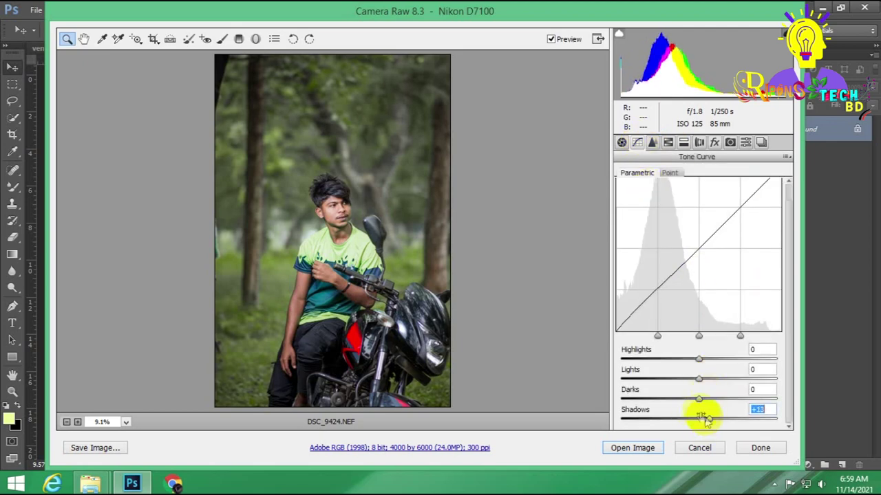
left_click_drag(698, 378, 691, 359)
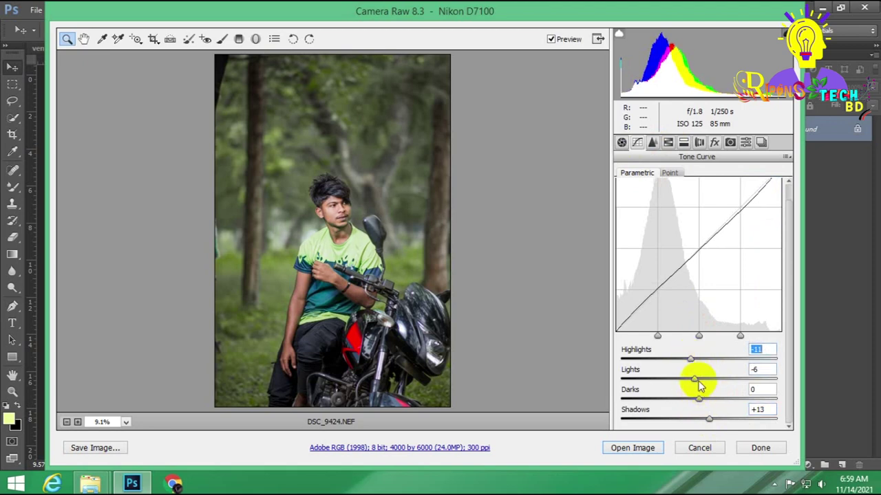
left_click_drag(698, 399, 706, 399)
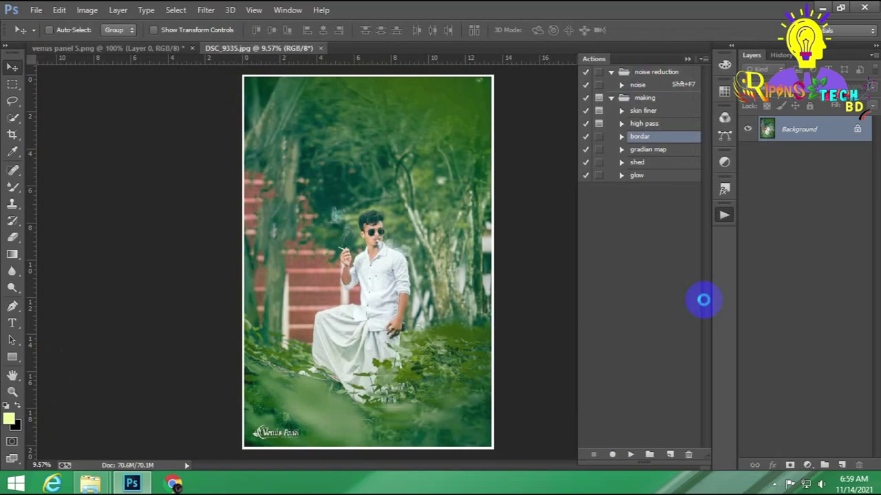
Step: Open the graded image and marquee-select the dark strip at its top-left edge
key("ctrl+shift+a")
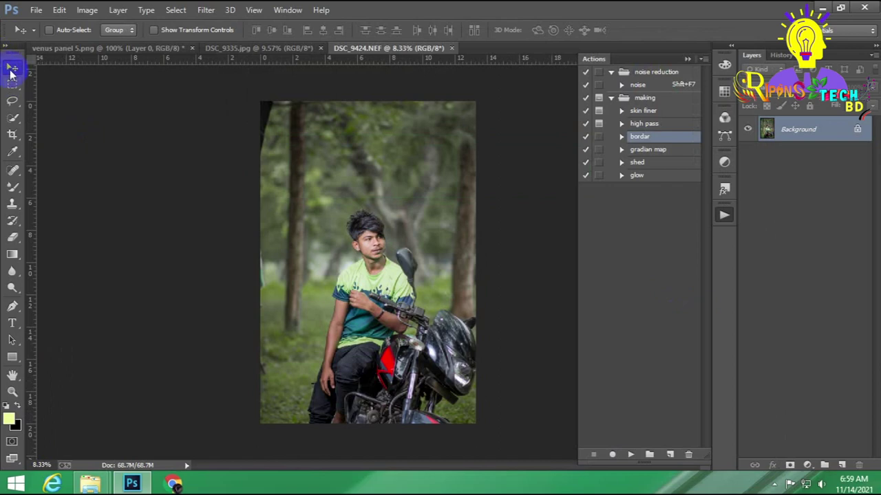
left_click(11, 83)
left_click_drag(236, 165, 284, 71)
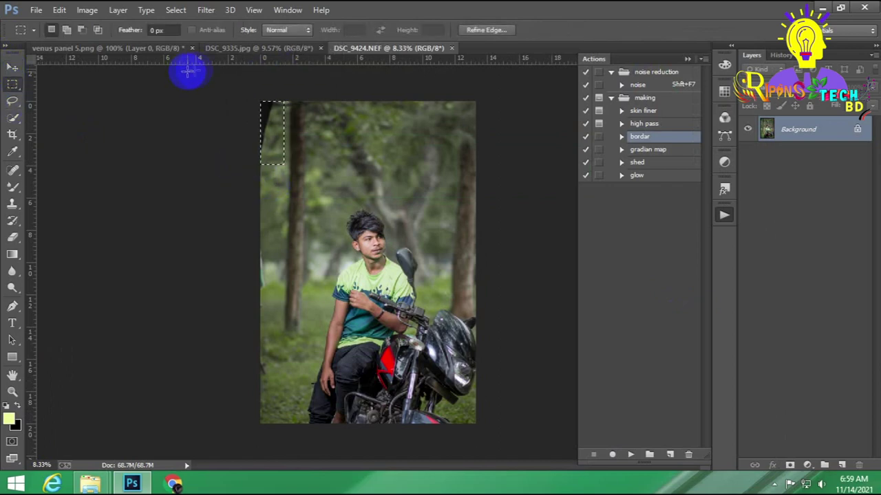
Step: Create and start recording a new action named 'hilling' in the making set
left_click(670, 454)
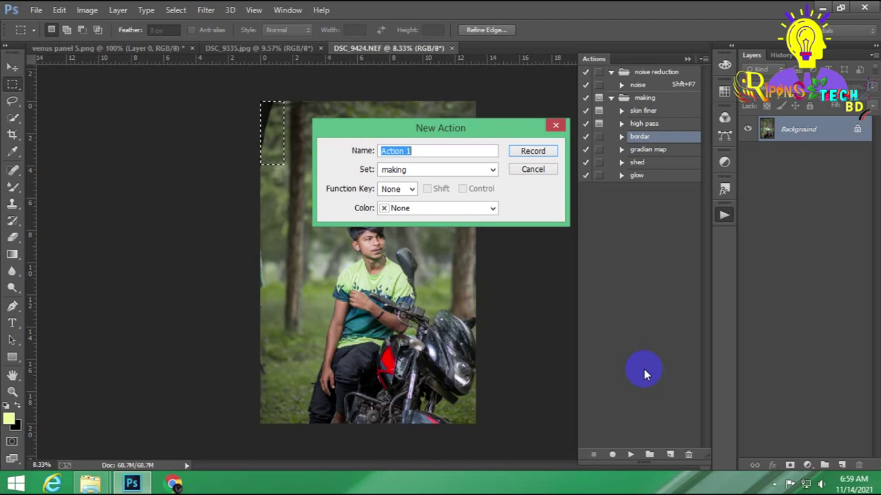
type("h")
key("Return")
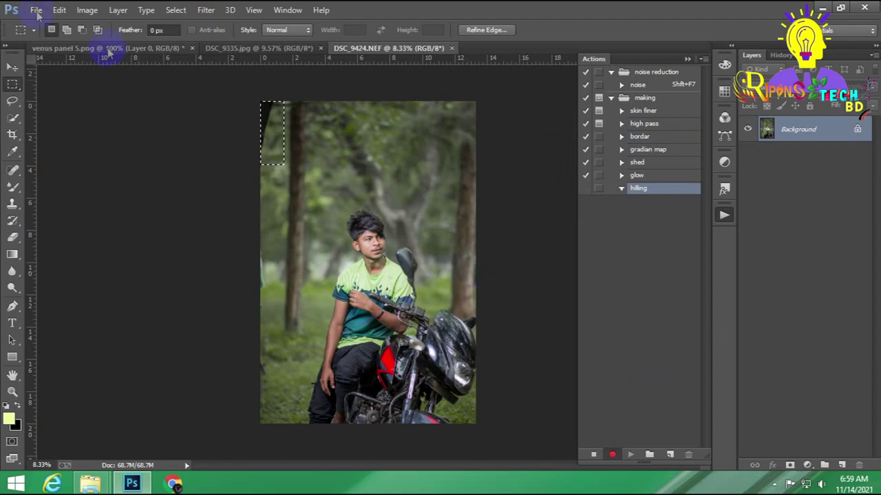
Step: Content-aware fill the selected top-left patch, then step back two history states
left_click(36, 9)
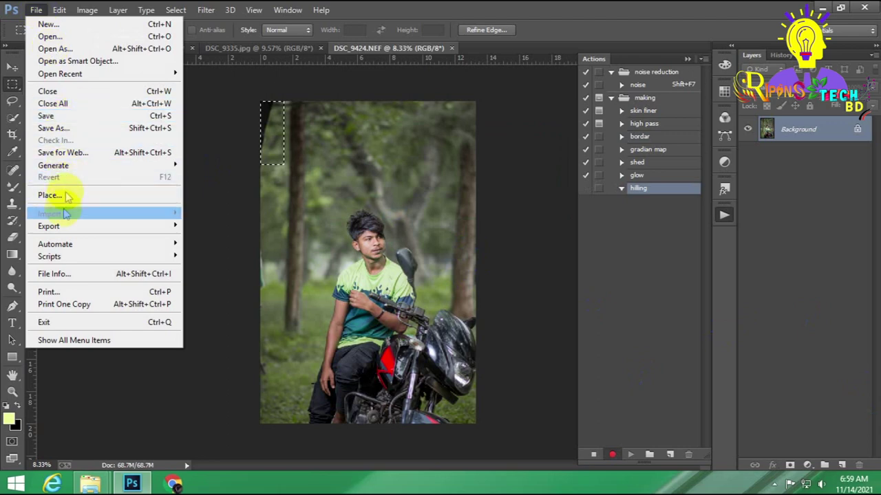
mouse_move(59, 10)
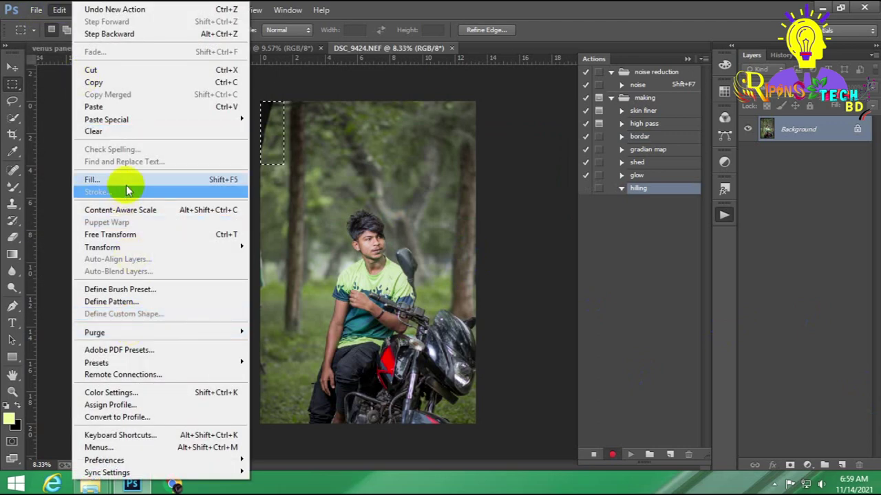
left_click(123, 179)
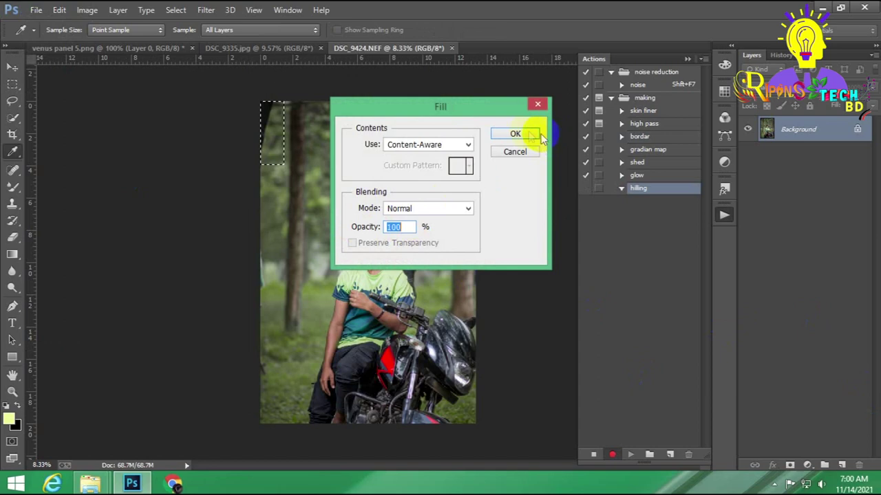
left_click(516, 134)
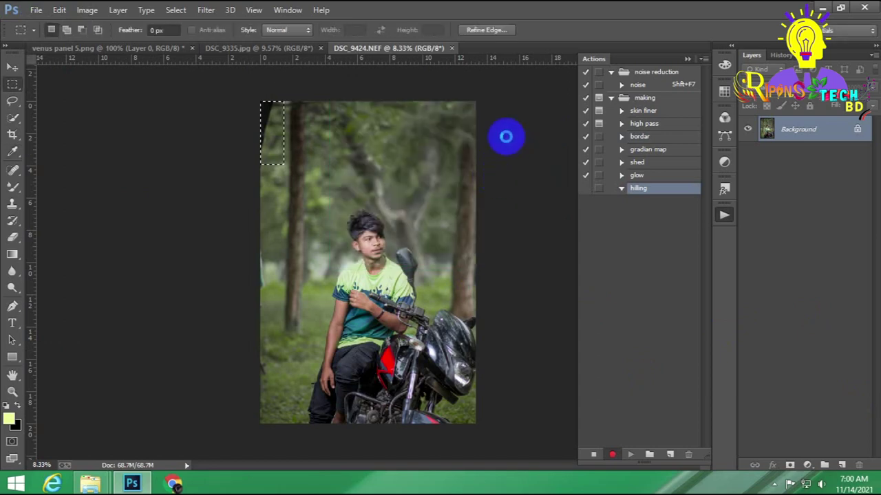
left_click(506, 136)
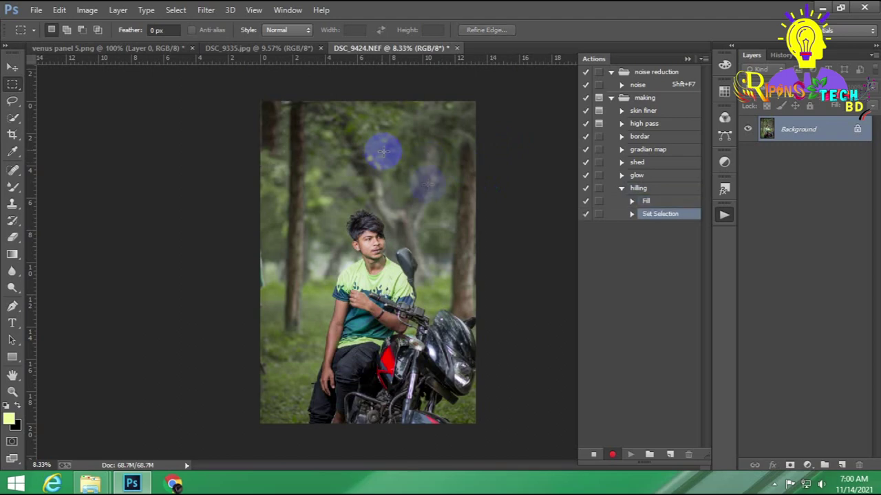
key("ctrl+alt+z")
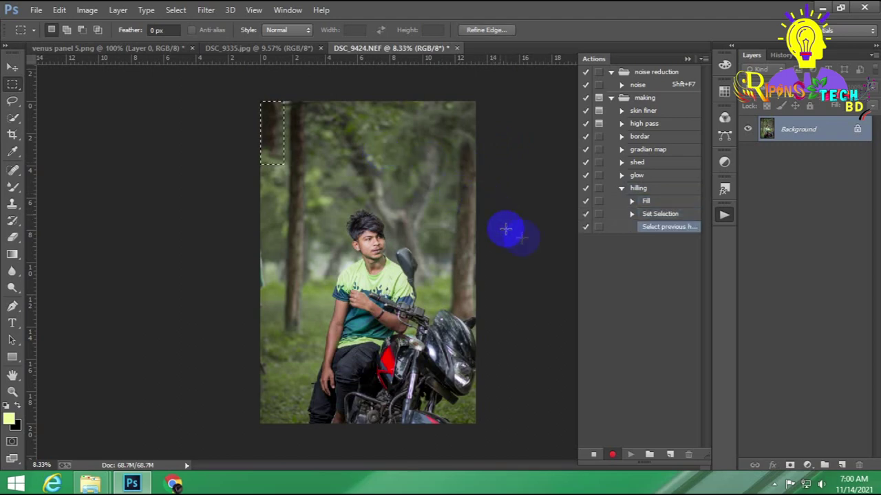
key("ctrl+alt+z")
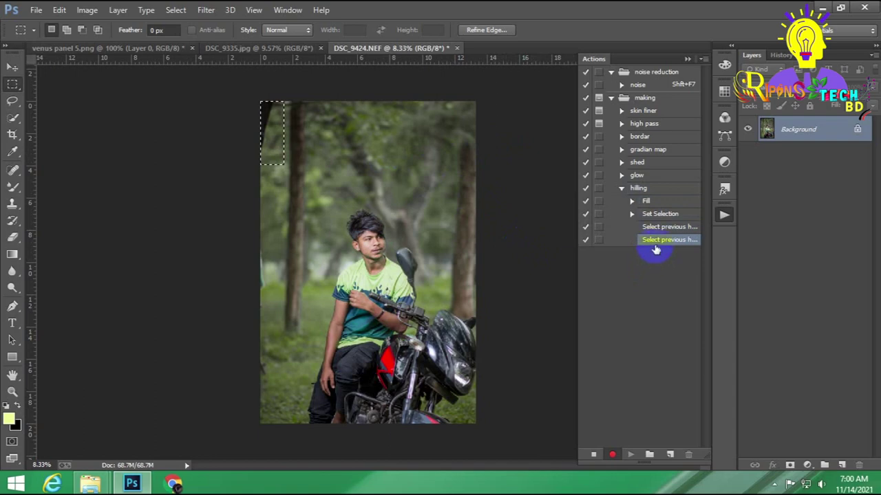
Step: Stop recording and delete the two extra steps from the hilling action
left_click(588, 454)
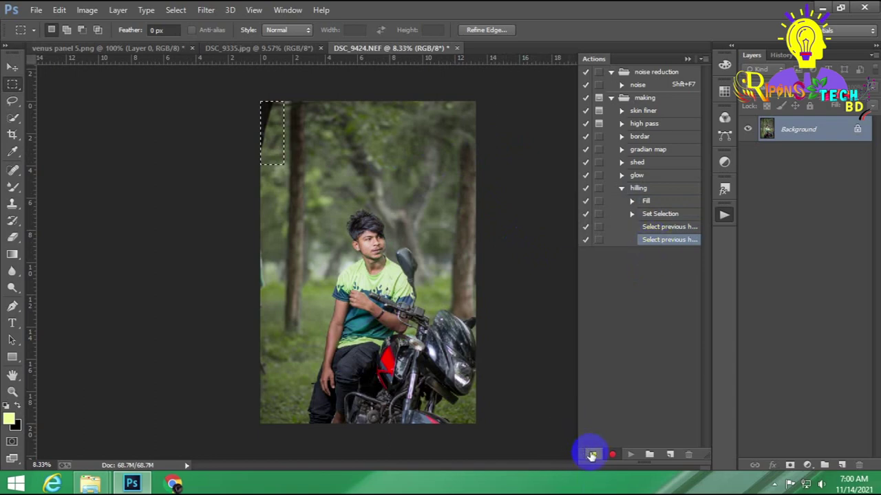
left_click(681, 241)
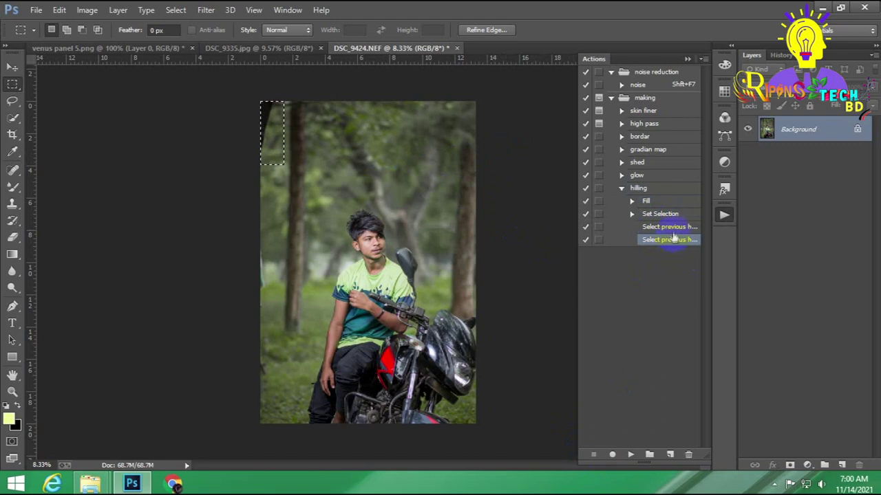
left_click_drag(674, 240, 688, 454)
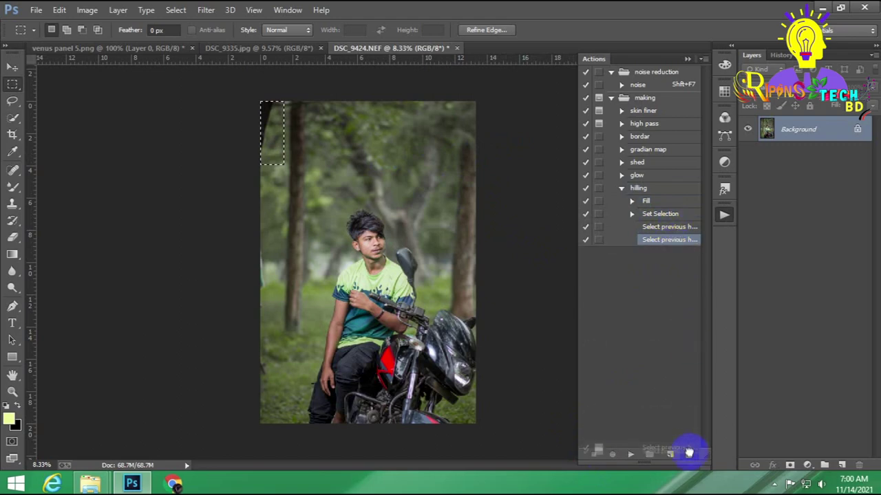
left_click_drag(659, 227, 688, 454)
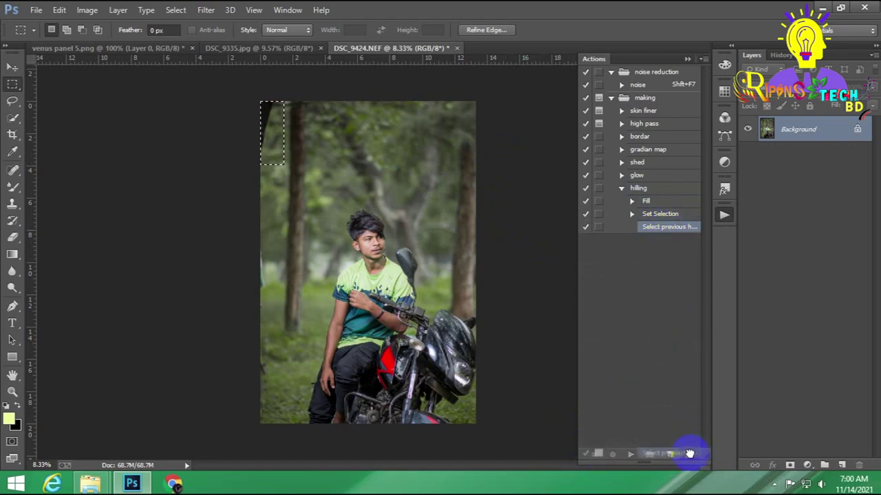
left_click(623, 190)
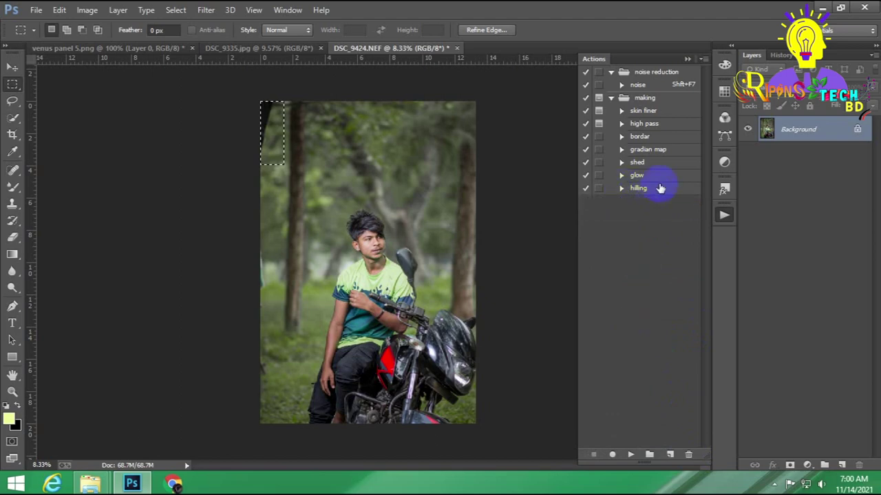
left_click(661, 188)
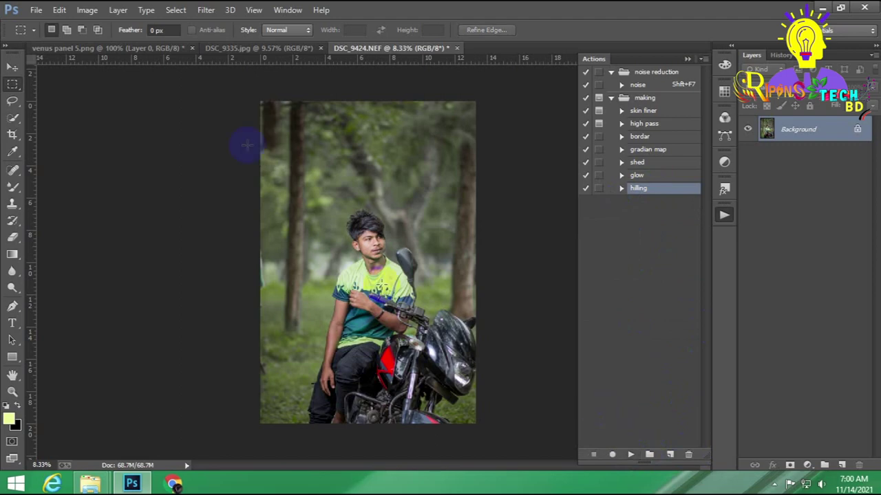
Step: Clone green foliage over the dark tree trunk along the left edge
left_click(12, 100)
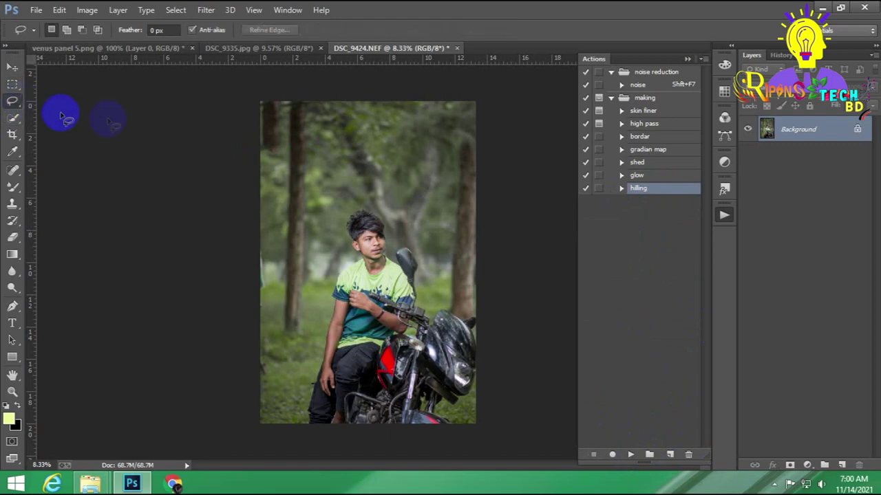
left_click(11, 67)
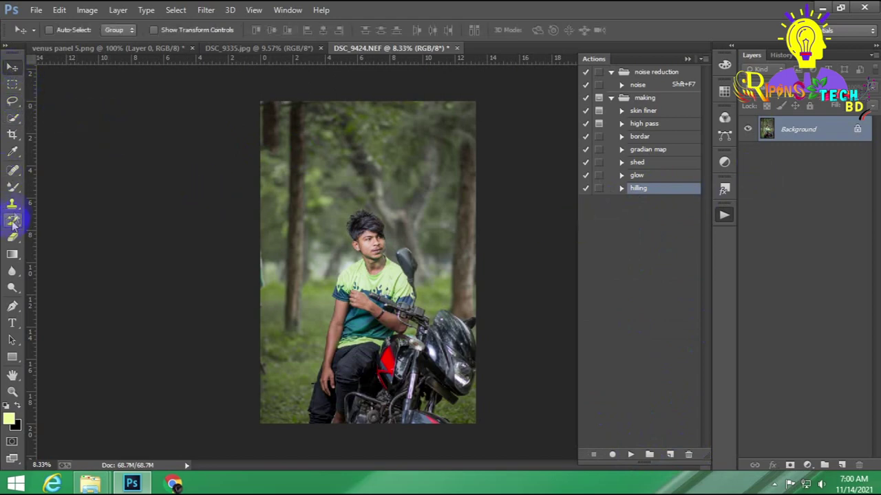
left_click(13, 204)
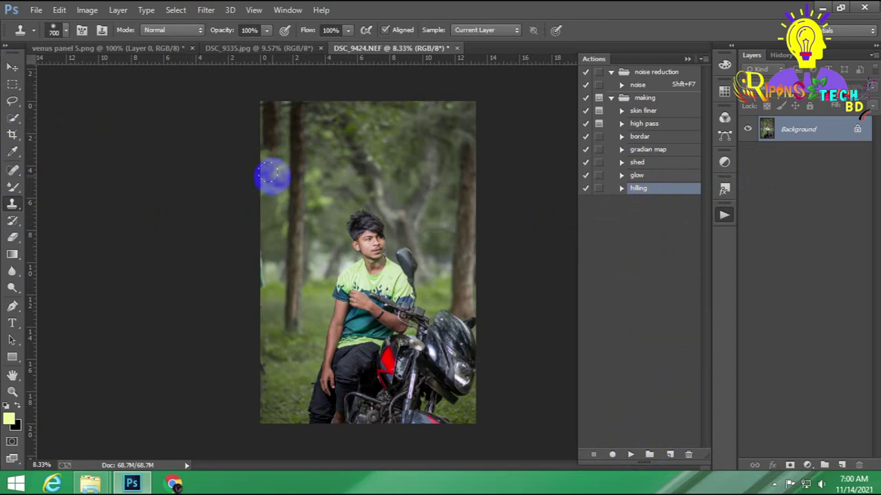
mouse_move(270, 175)
left_mouse_down()
mouse_move(268, 104)
mouse_move(269, 144)
mouse_move(268, 114)
left_mouse_up()
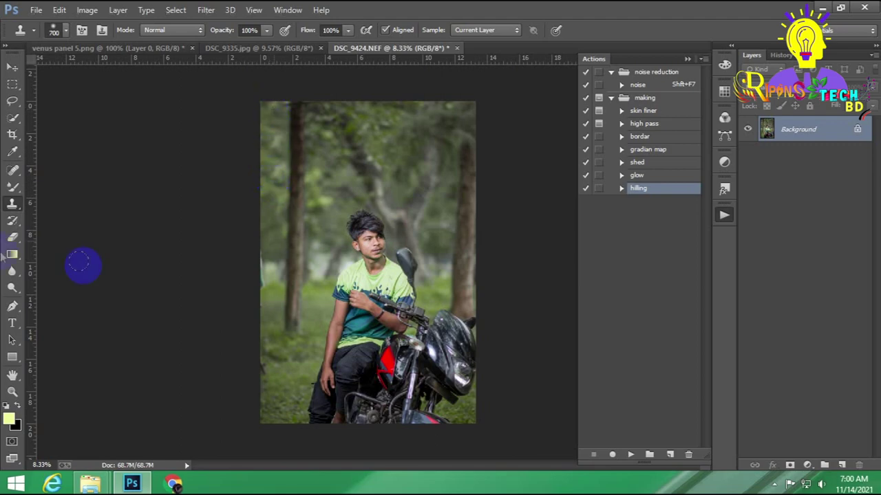
left_click(12, 100)
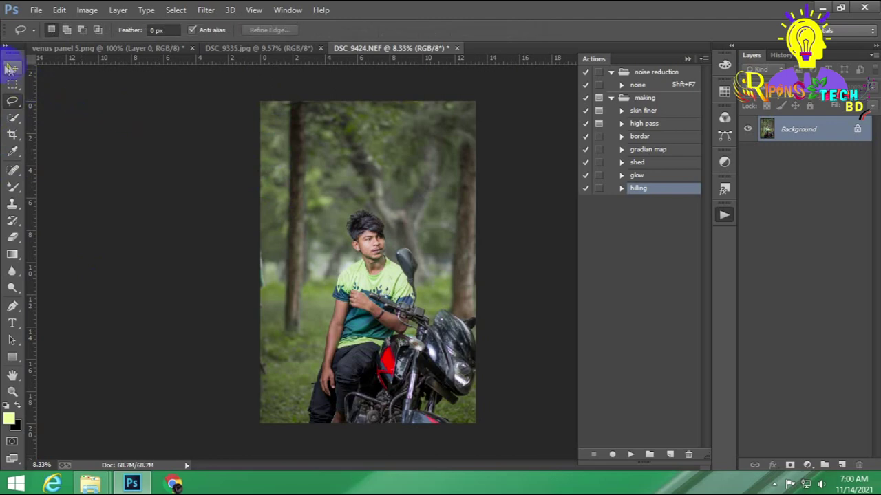
left_click(12, 66)
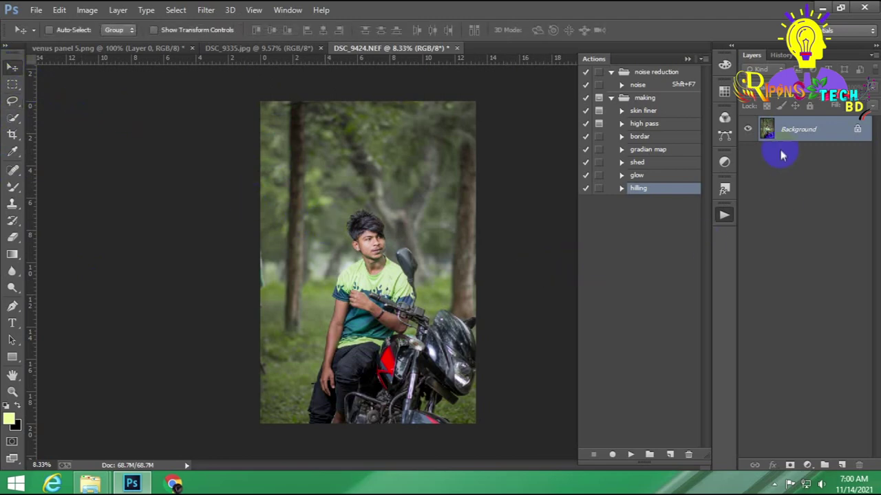
left_click(637, 84)
Step: Play the noise action to run Noiseware Professional, dismissing the merge-unavailable alert
left_click(630, 455)
key("Return")
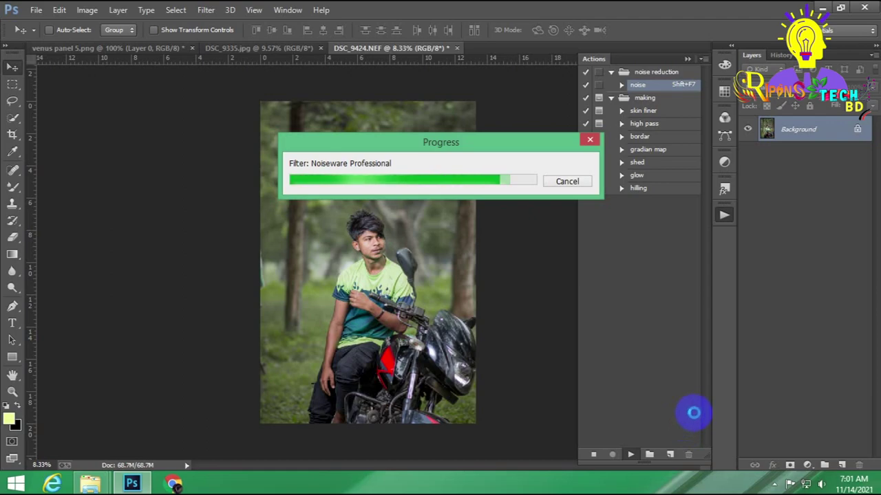
key("super+r")
Step: Empty the Recent folder by deleting all its shortcuts and refreshing it
key("Return")
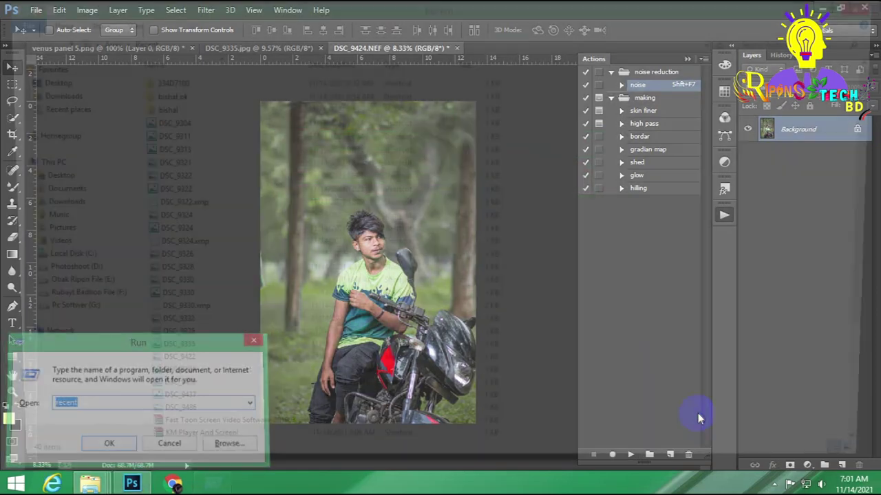
key("ctrl+a")
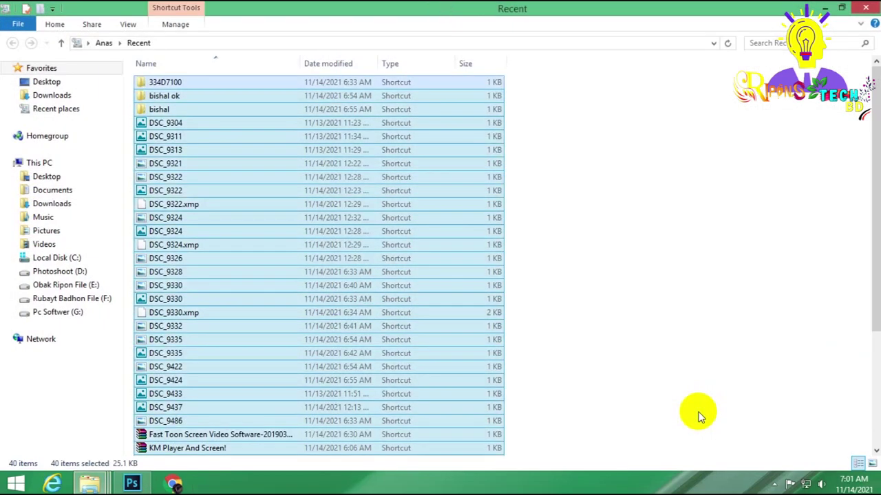
key("Delete")
right_click(612, 220)
left_click(637, 267)
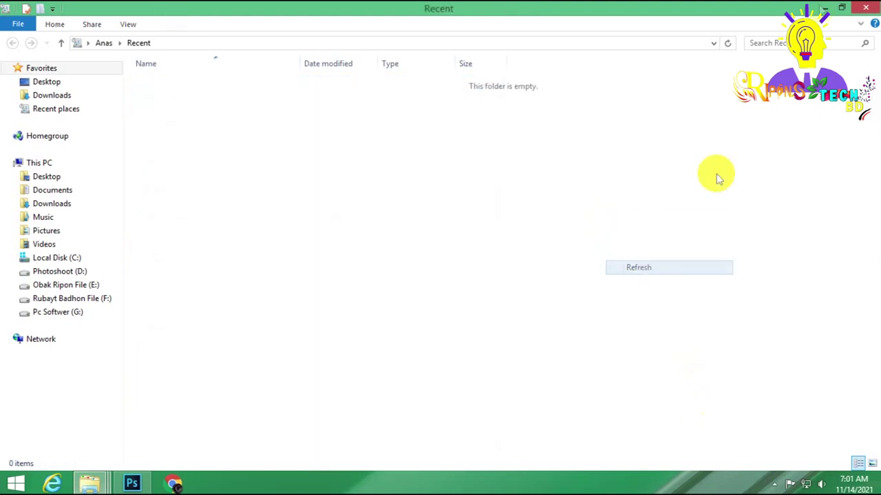
Step: Back in Photoshop, play the skin finer action
left_click(131, 483)
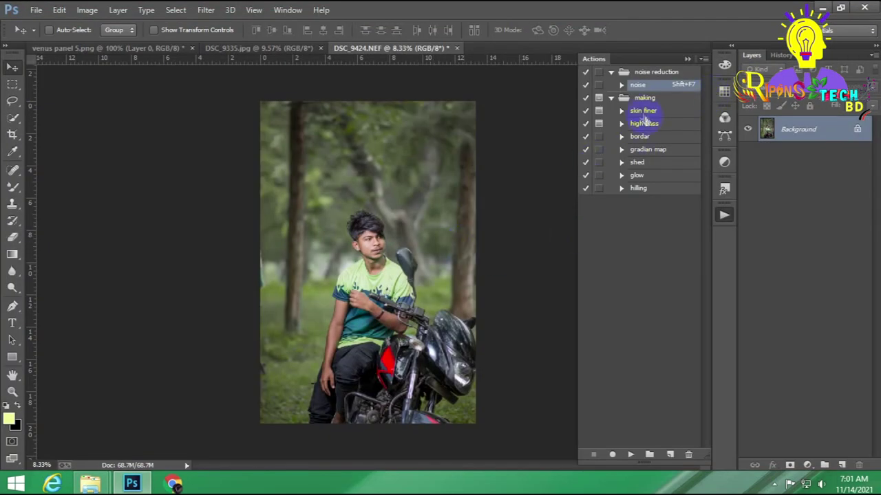
left_click(643, 111)
left_click(630, 454)
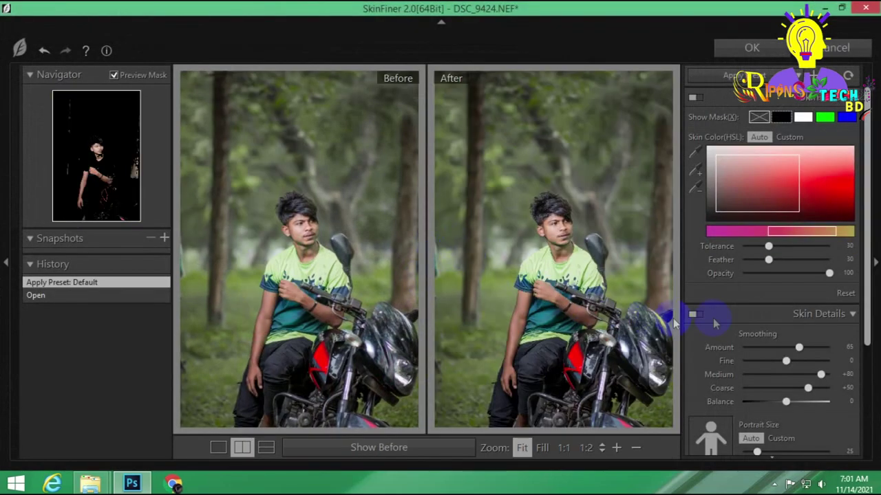
Step: Apply SkinFiner with Amount 100, Fine -42, Portrait Size 27, Hue -23, Saturation +13, Shadow -6, Contrast +19
left_click_drag(799, 347, 829, 347)
left_click(757, 361)
scroll(774, 323, "down", 3)
left_click_drag(763, 293, 765, 293)
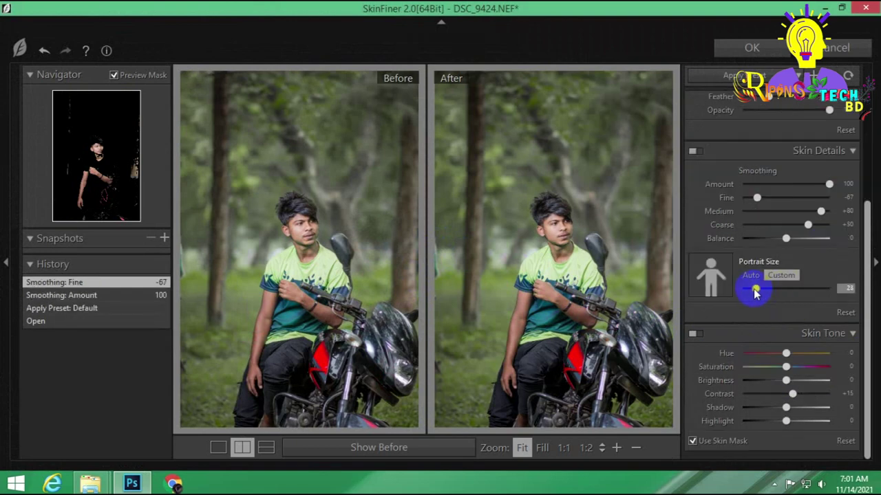
mouse_move(786, 353)
left_mouse_down()
mouse_move(776, 354)
mouse_move(792, 366)
left_mouse_up()
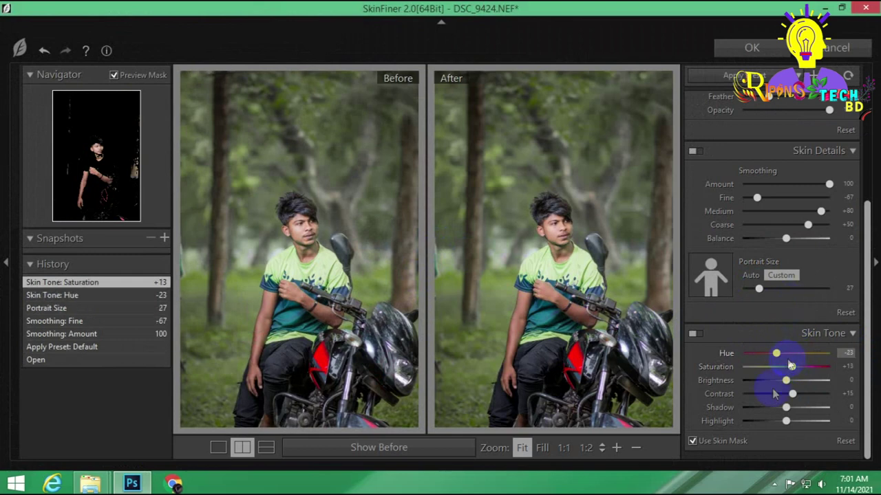
left_click_drag(786, 409, 797, 394)
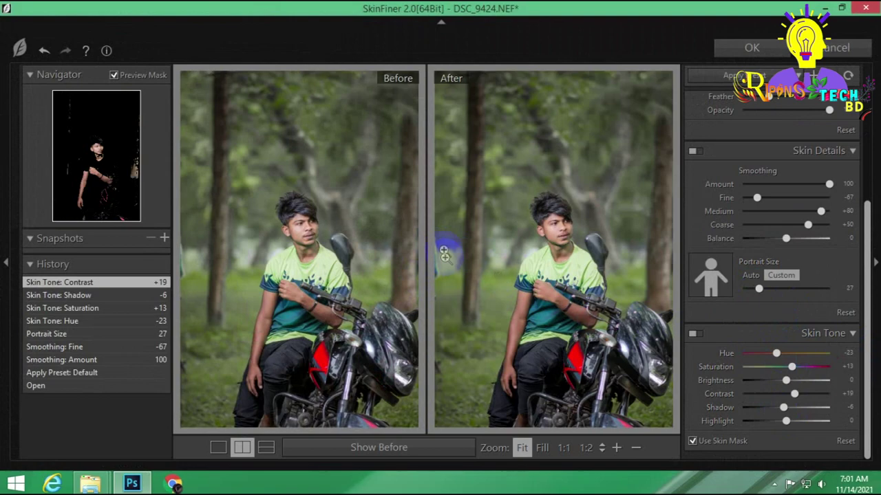
left_click(563, 233)
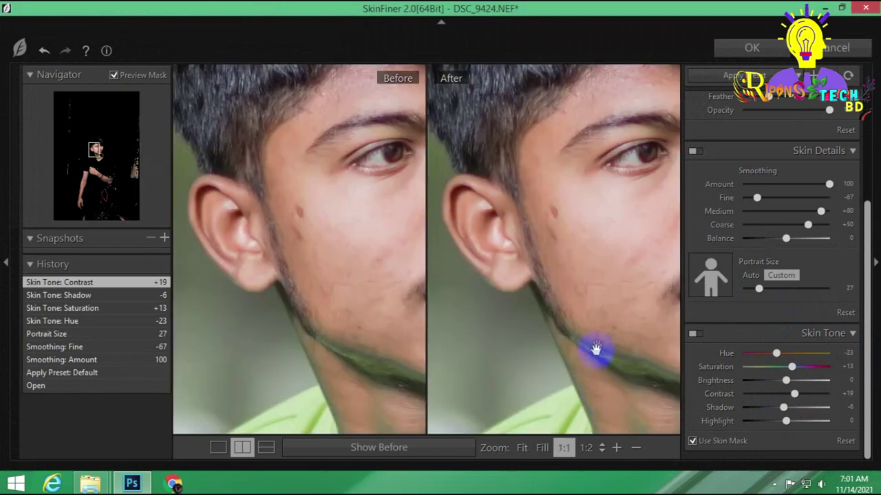
left_click_drag(603, 291, 499, 330)
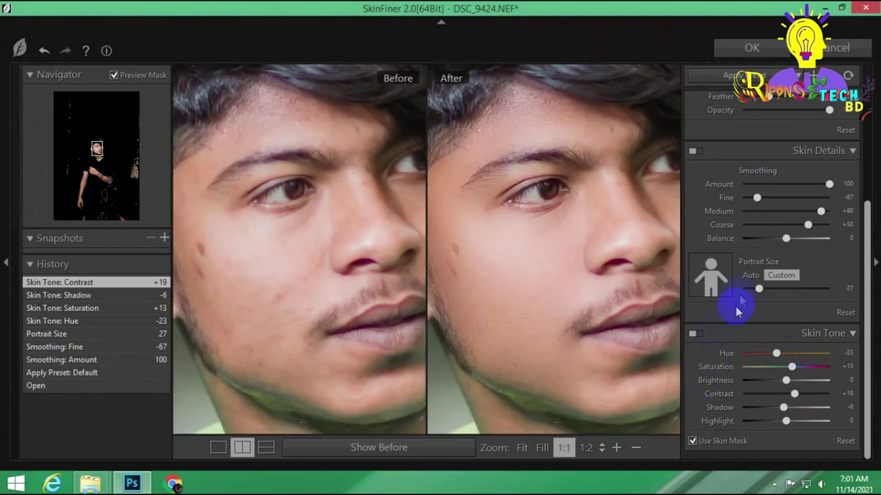
left_click_drag(757, 197, 768, 197)
mouse_move(757, 283)
left_mouse_down()
mouse_move(756, 293)
mouse_move(812, 301)
left_mouse_up()
type("23")
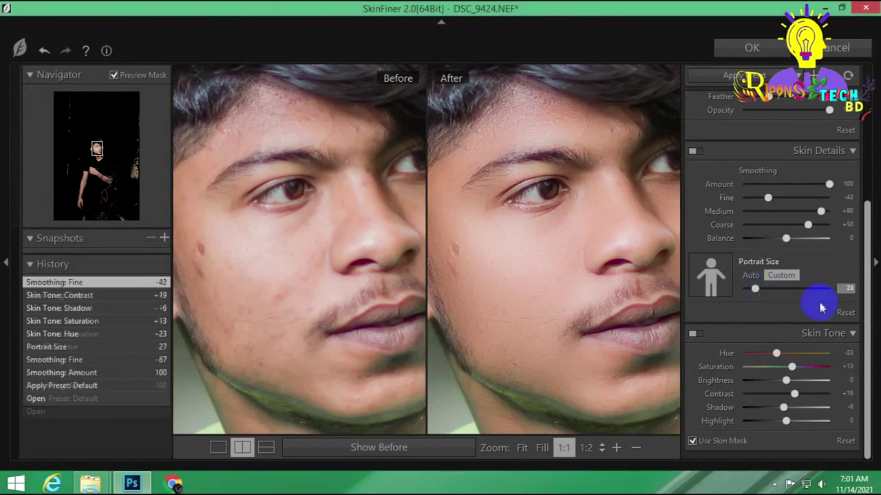
key("Return")
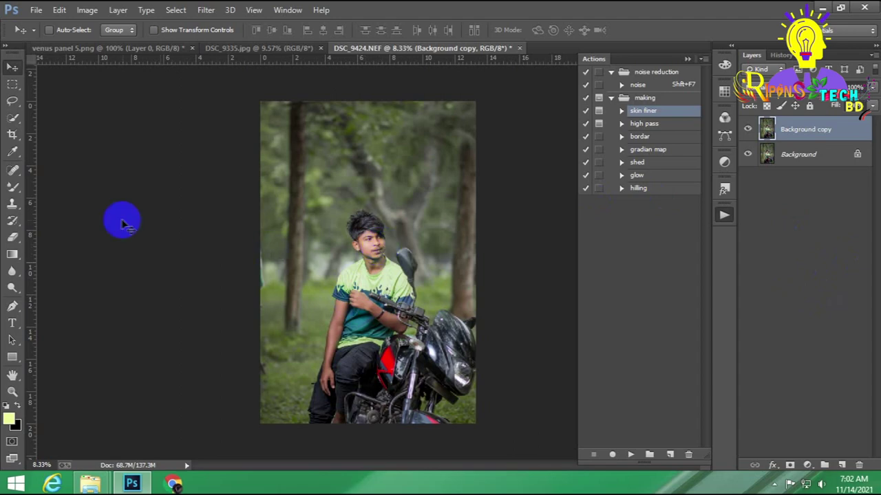
Step: Zoom in and blend the spot on the boy's cheek with a size-45 Mixer Brush
scroll(372, 244, "up", 3)
scroll(383, 241, "up", 3)
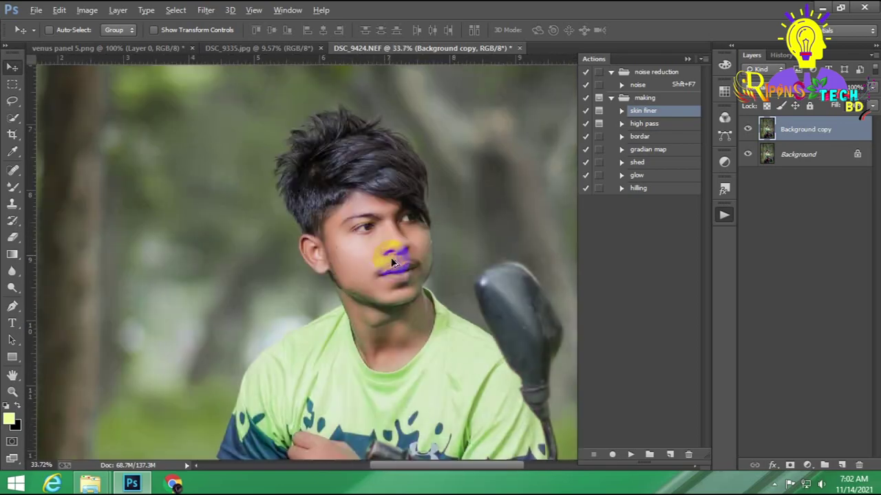
scroll(383, 245, "up", 3)
scroll(392, 248, "up", 2)
scroll(404, 244, "up", 1)
scroll(434, 244, "up", 1)
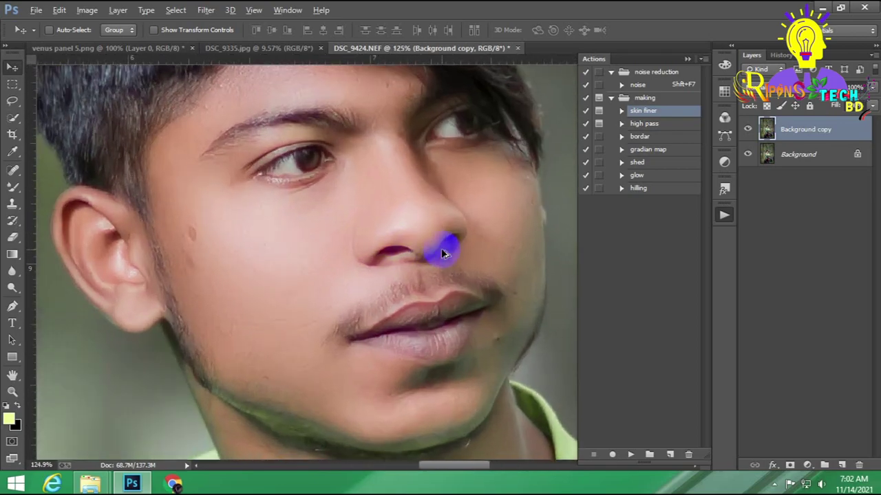
right_click(12, 186)
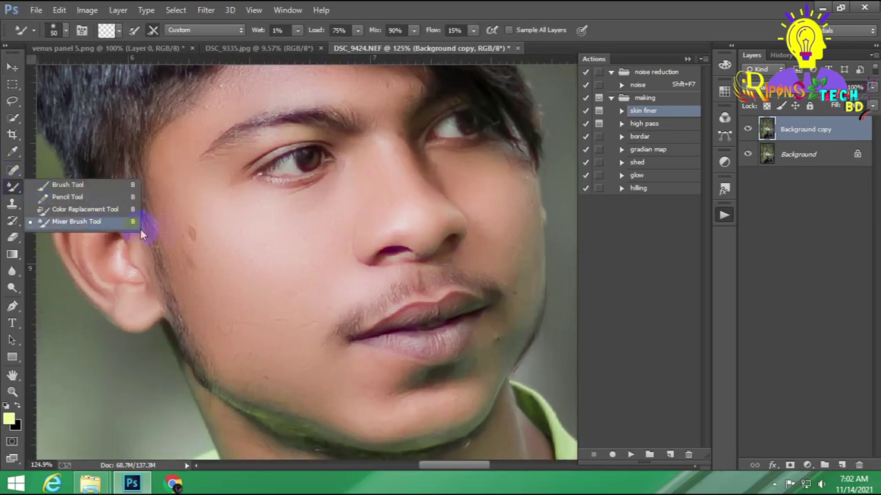
left_click(69, 224)
key("bracketleft")
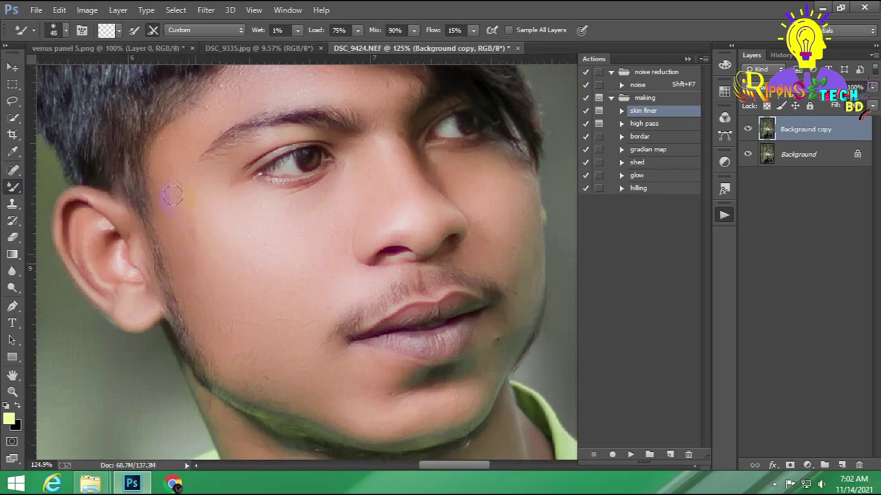
left_click(259, 256)
left_click_drag(275, 298, 296, 263)
key("bracketleft")
key("bracketleft")
key("bracketleft")
Step: Blend the skin from the nose bridge across the forehead, smoothing its spots
scroll(305, 131, "up", 3)
left_click_drag(406, 265, 404, 216)
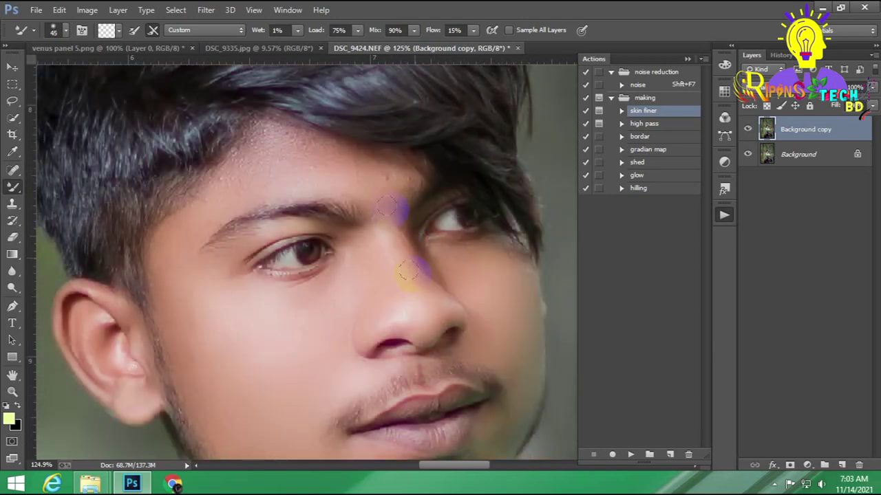
left_click_drag(407, 159, 342, 175)
left_click(326, 162)
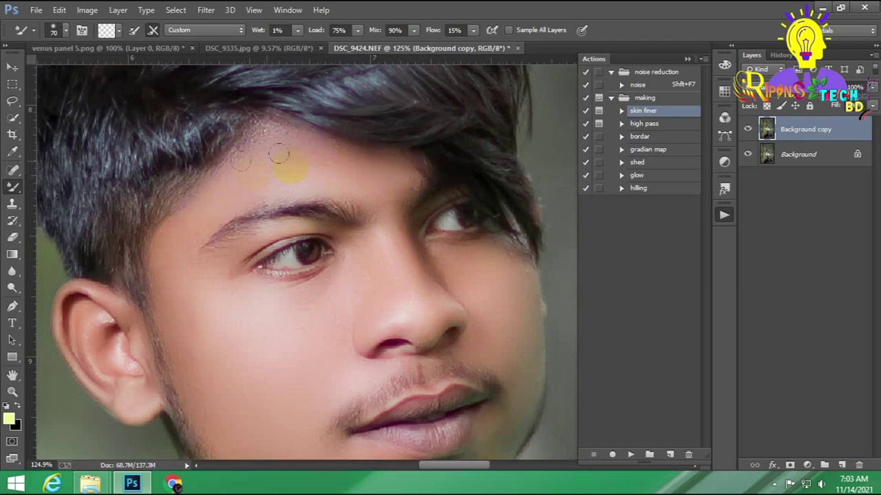
scroll(501, 261, "down", 3)
scroll(491, 285, "down", 2)
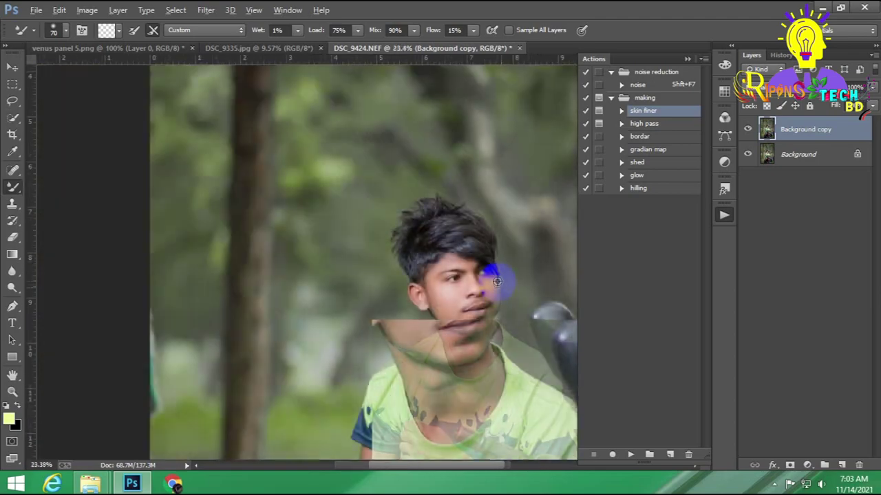
scroll(491, 289, "down", 2)
scroll(493, 288, "up", 1)
Step: Merge the visible layers and paste a copy of the whole photo as Layer 1
left_click(810, 105)
right_click(808, 152)
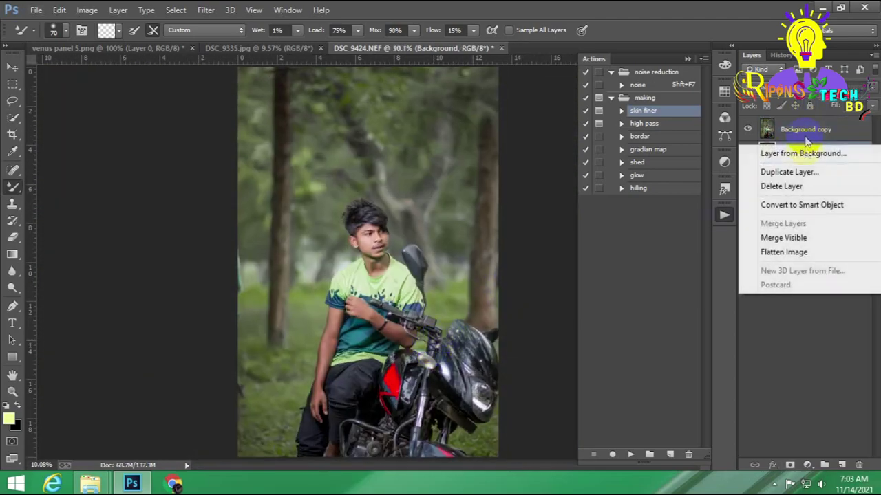
left_click(750, 236)
key("ctrl+a")
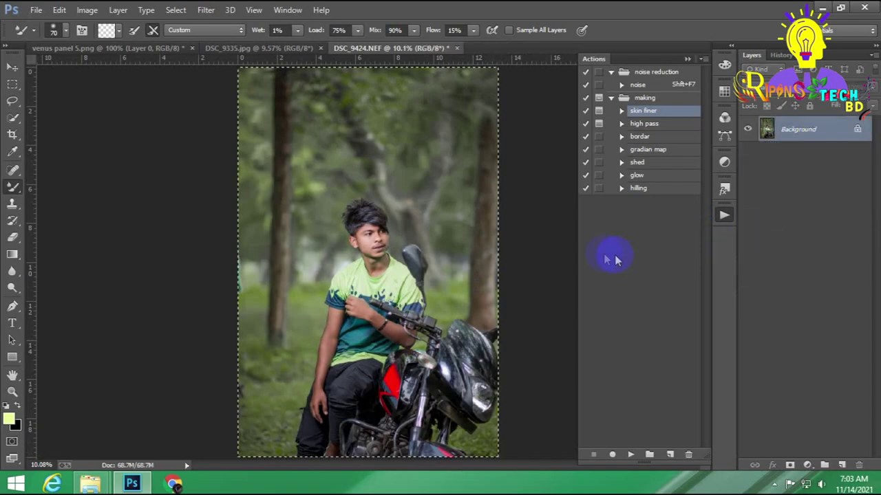
key("ctrl+c")
key("ctrl+v")
scroll(318, 284, "up", 3)
scroll(318, 283, "down", 3)
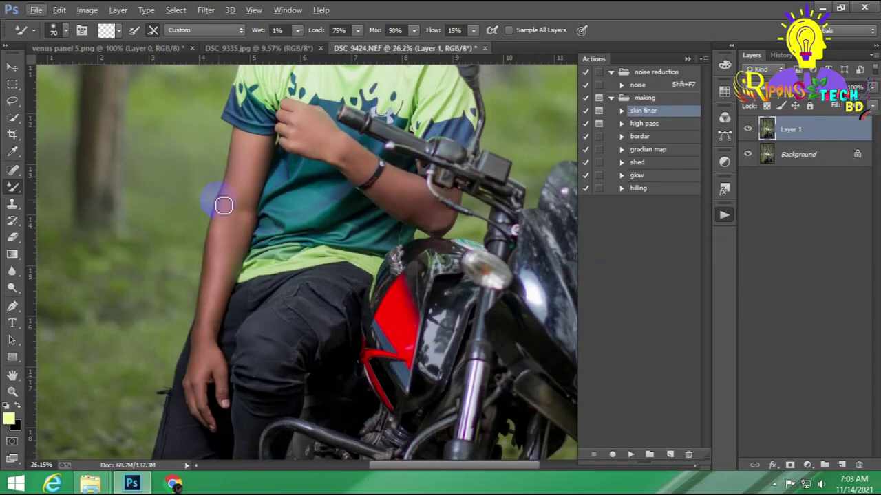
Step: Dodge the boy's upper arm and hand with a size-300 brush, Midtones, 30% exposure
left_click(12, 287)
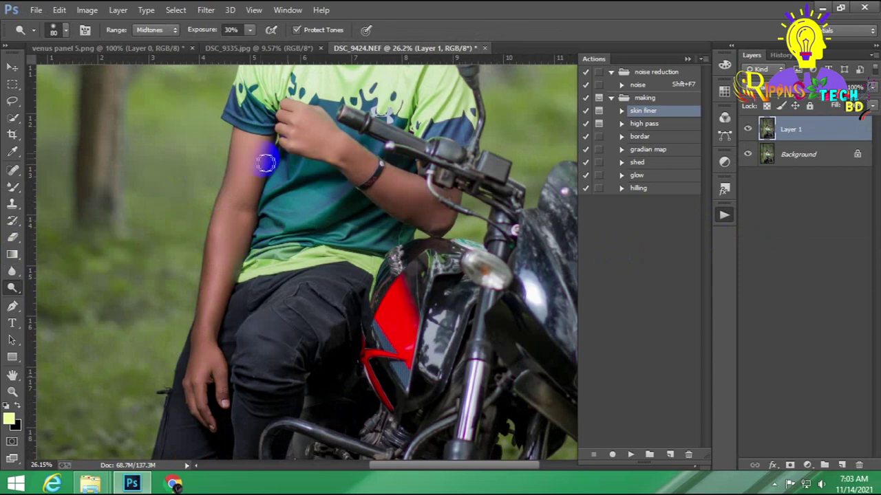
key("bracketright")
key("bracketright")
key("bracketright")
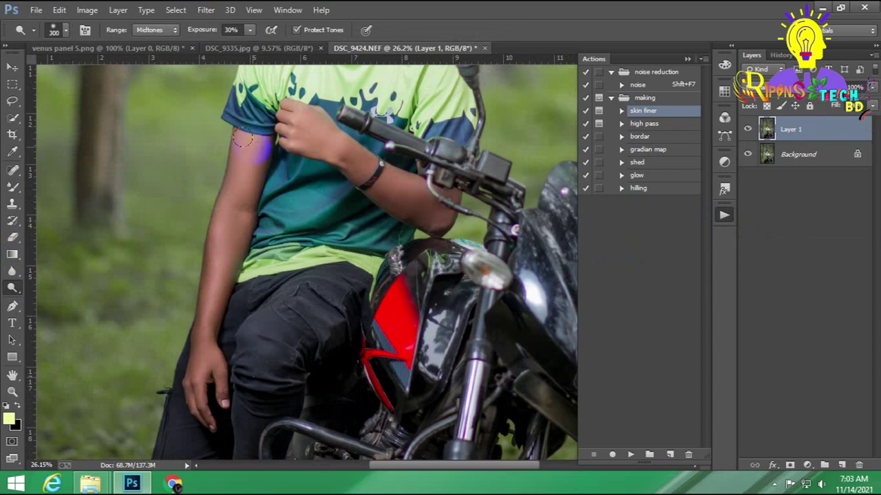
left_click_drag(243, 138, 226, 276)
mouse_move(221, 406)
left_mouse_down()
mouse_move(213, 390)
mouse_move(190, 380)
mouse_move(209, 266)
mouse_move(219, 266)
mouse_move(213, 201)
left_mouse_up()
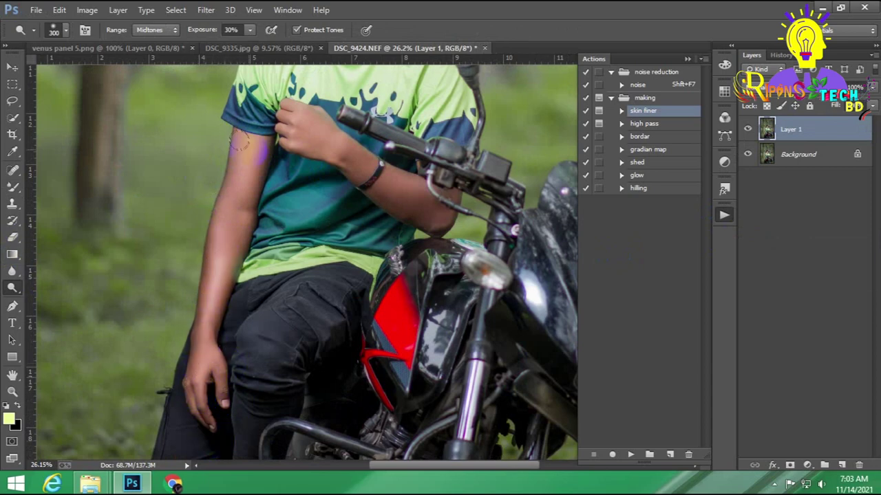
left_click_drag(238, 136, 241, 141)
mouse_move(323, 132)
left_mouse_down()
mouse_move(435, 211)
mouse_move(375, 183)
mouse_move(313, 134)
mouse_move(432, 210)
mouse_move(355, 196)
left_mouse_up()
scroll(355, 196, "down", 5)
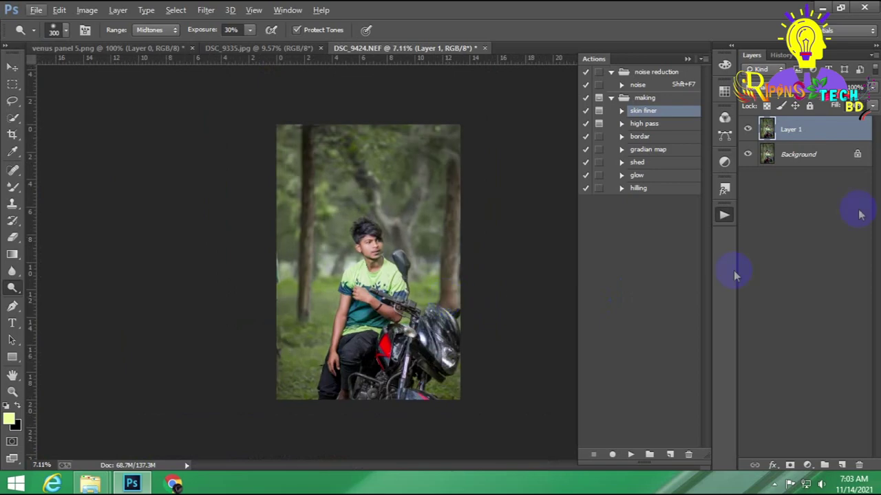
Step: Lower the retouch layer's opacity to about 77% and merge the visible layers
left_click_drag(874, 102, 865, 99)
left_click(763, 130)
right_click(825, 130)
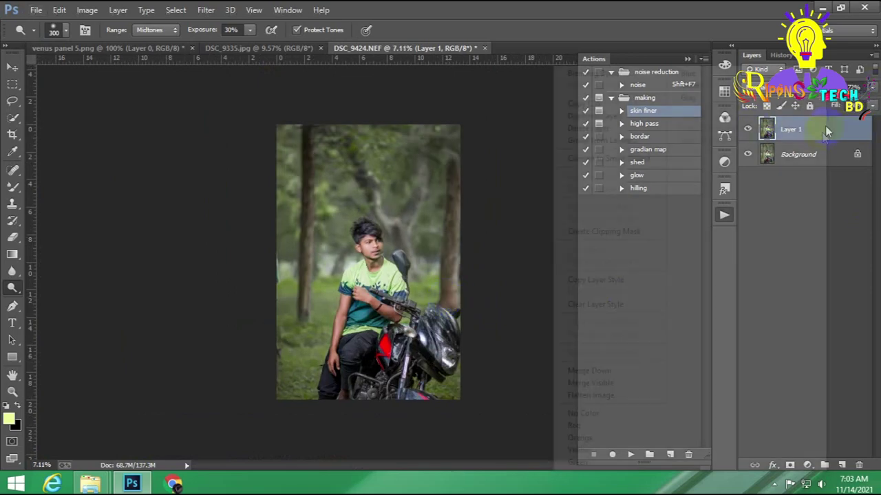
left_click(605, 386)
Step: Add a Selective Color adjustment layer and push the Yellows toward magenta
left_click(807, 465)
left_click(802, 448)
left_click(691, 226)
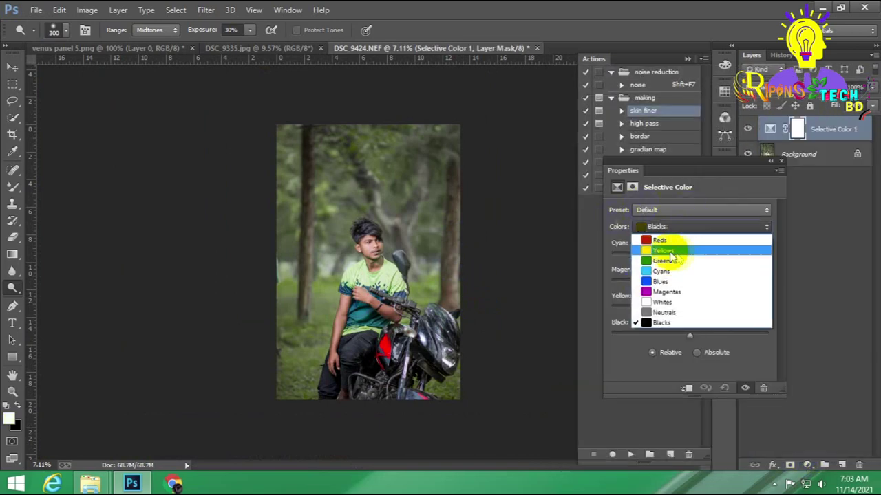
left_click(688, 249)
left_click_drag(690, 280, 701, 281)
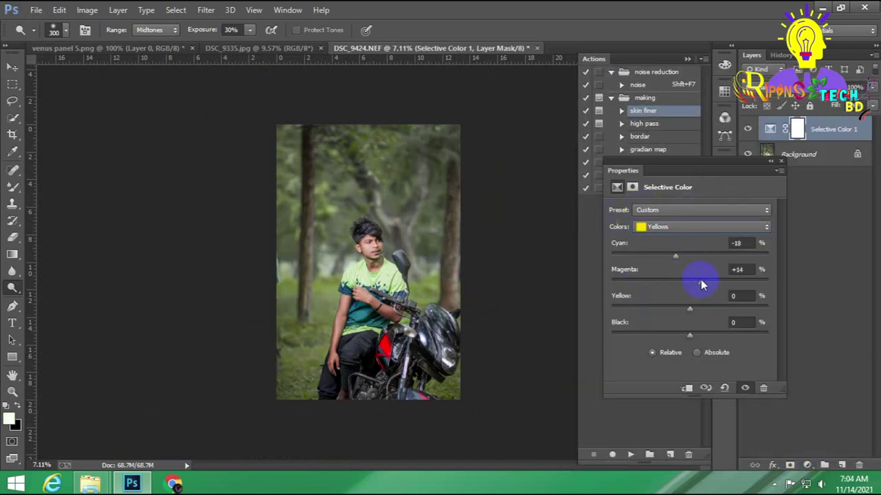
Step: Lower the Neutrals' Yellow to -5 and reduce their Magenta
left_click(688, 226)
left_click(664, 309)
left_click(740, 296)
key("Down")
key("Down")
key("Down")
left_click(734, 269)
key("Down")
key("Down")
key("Down")
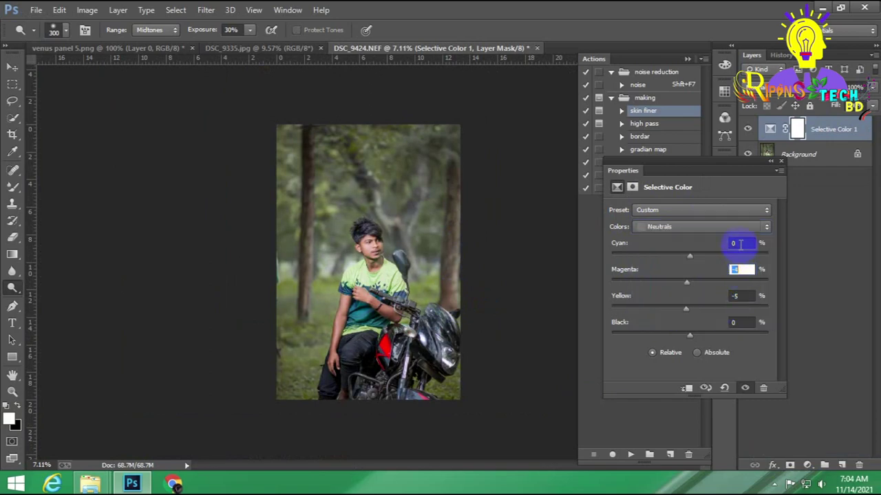
left_click(740, 243)
Step: Set the Blacks to Cyan -8, Magenta -6, Yellow -7, Black +3
left_click(650, 227)
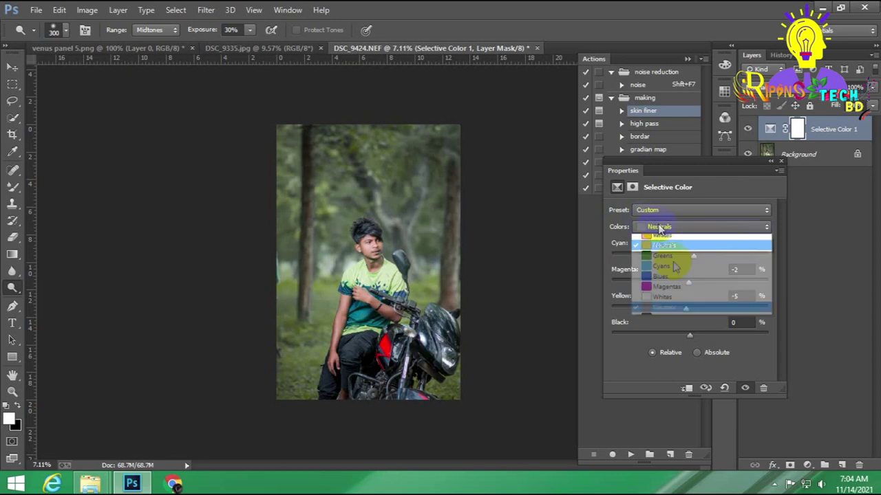
left_click(661, 324)
left_click(733, 324)
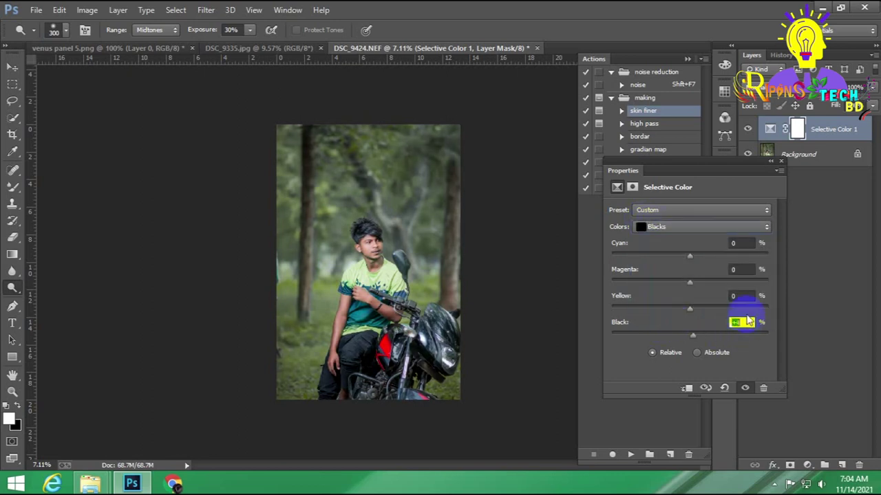
left_click(743, 296)
left_click(737, 270)
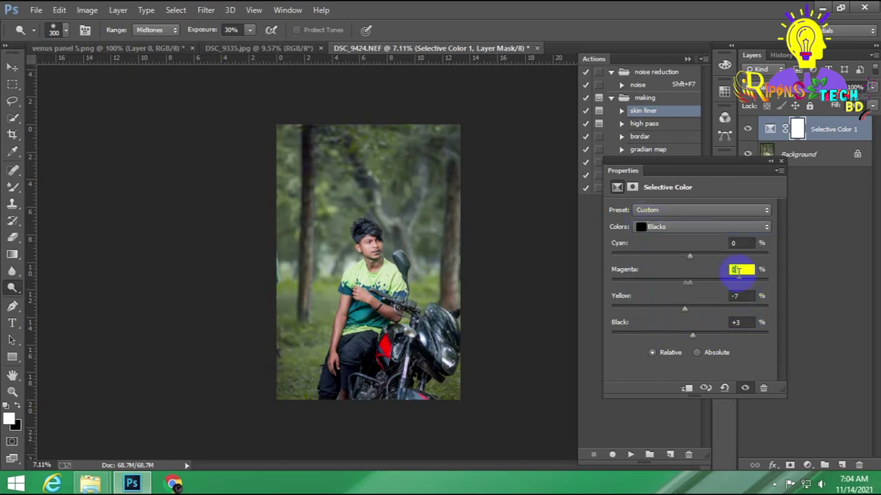
left_click(740, 242)
type("-8")
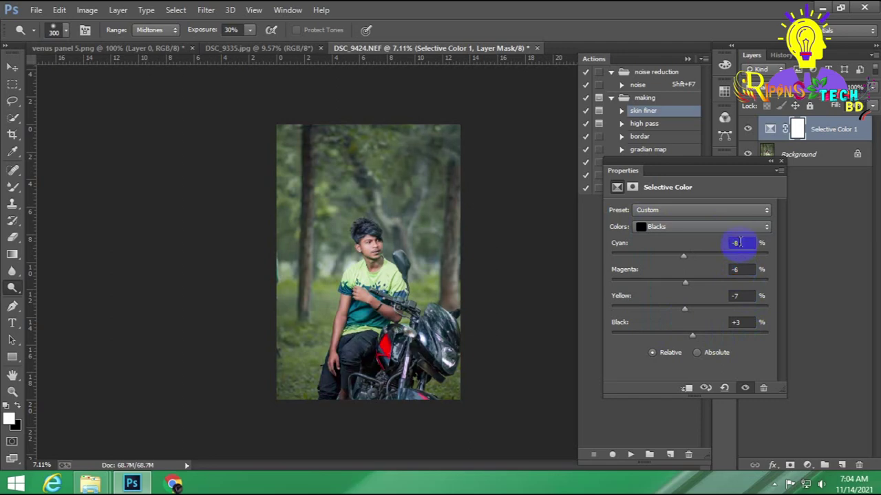
left_click(780, 162)
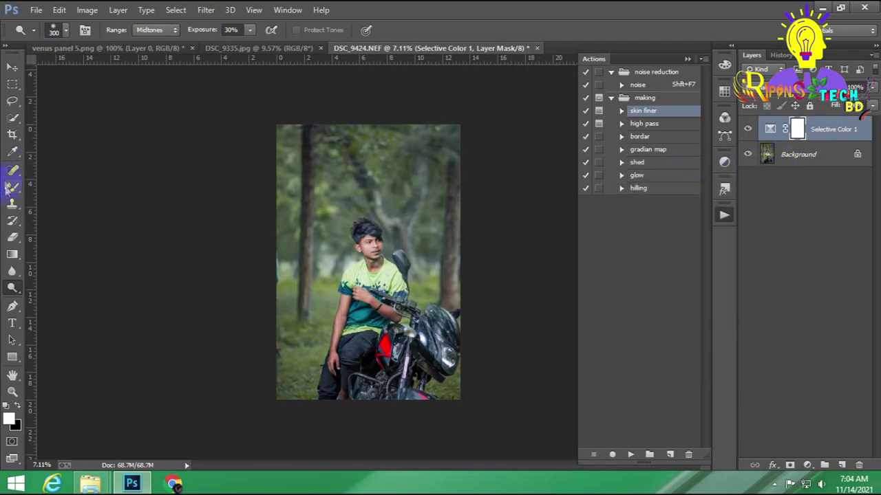
left_click(12, 134)
Step: Crop the frame slightly tighter from the bottom-right corner and commit the crop
left_click_drag(457, 399, 460, 392)
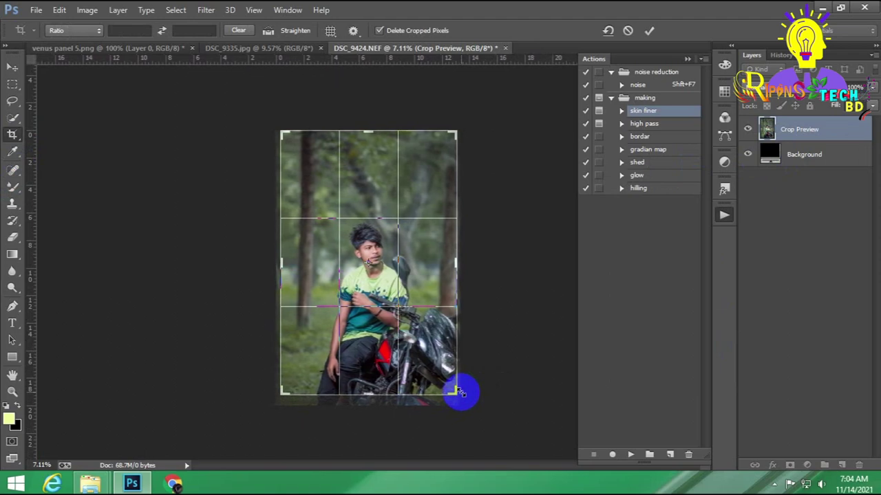
key("Return")
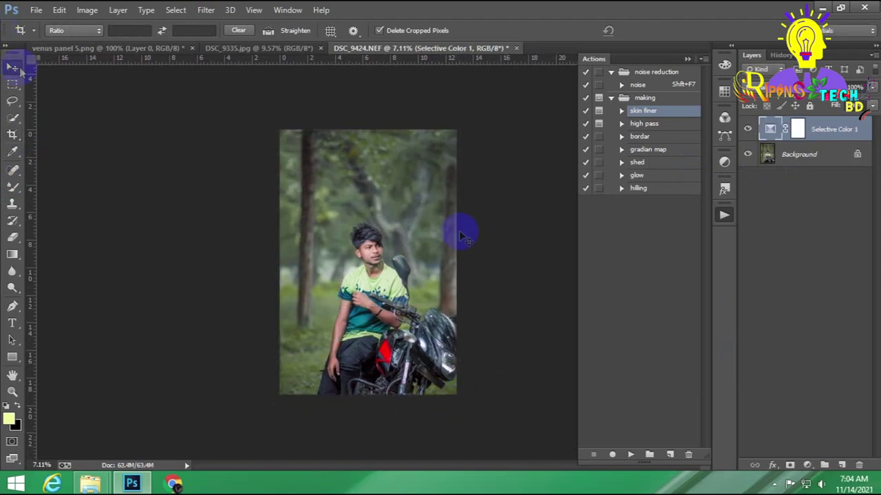
left_click(13, 68)
Step: Scroll the Actions panel and select the 'gradian map' action
scroll(374, 239, "up", 3)
scroll(374, 236, "up", 2)
scroll(374, 236, "down", 3)
scroll(374, 236, "down", 3)
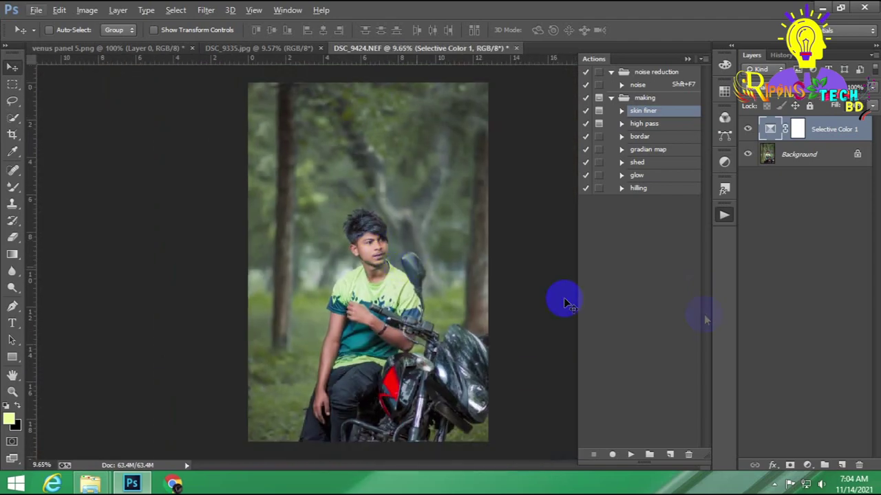
left_click(647, 149)
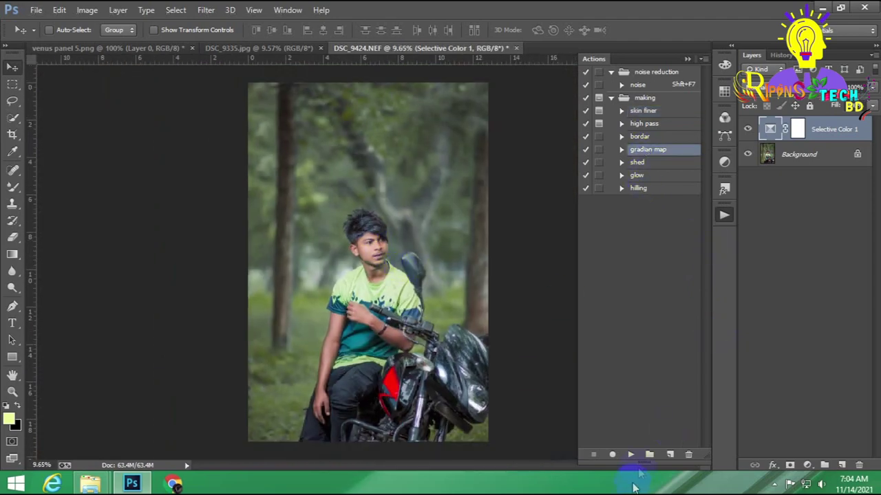
Step: Play the 'gradian map' action and edit its gradient to a muted purple-to-pink noise gradient
left_click(630, 456)
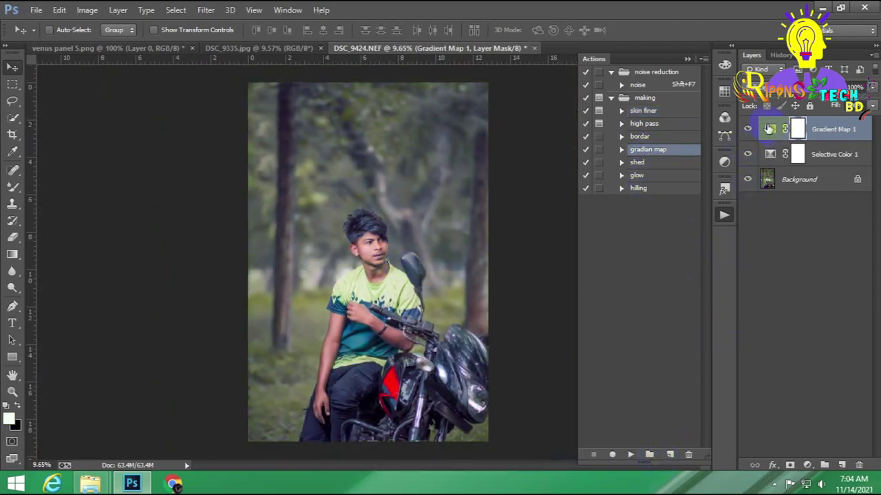
double_click(770, 129)
left_click(714, 217)
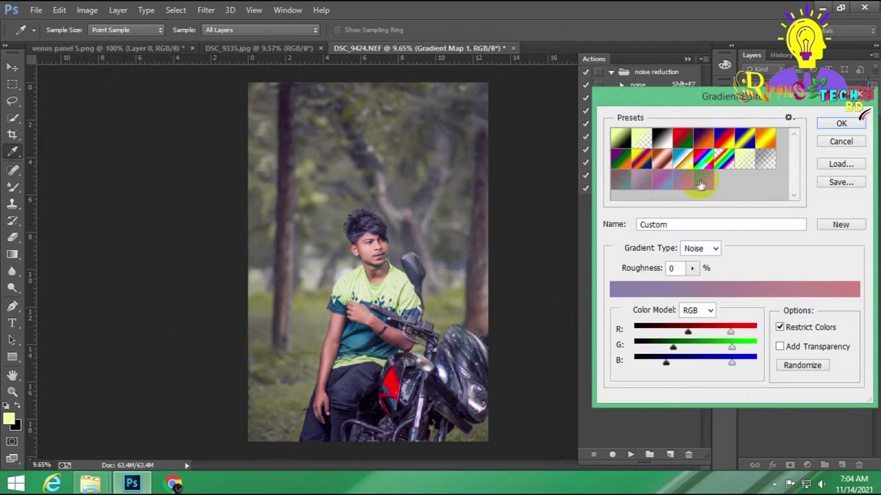
left_click(666, 363)
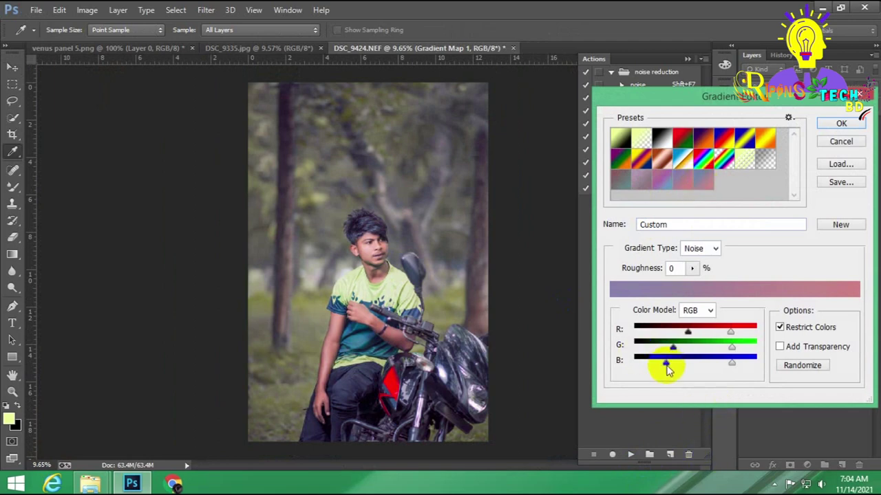
left_click(685, 333)
left_click(674, 348)
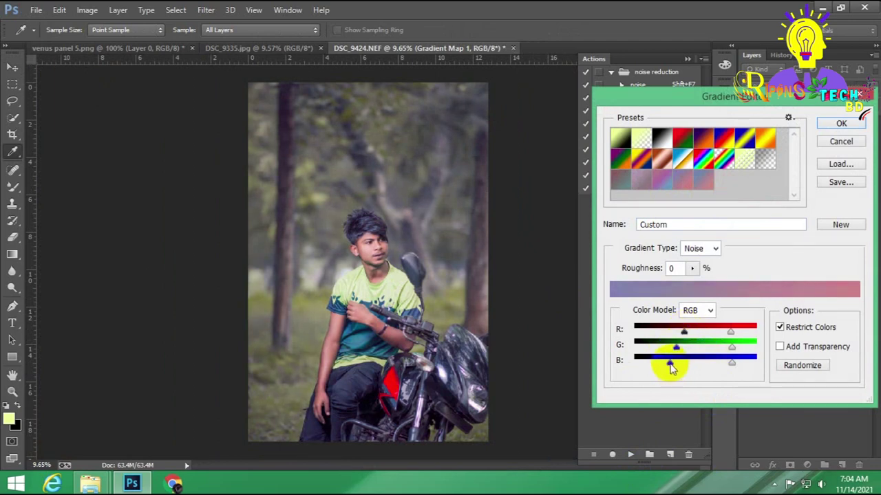
key("Return")
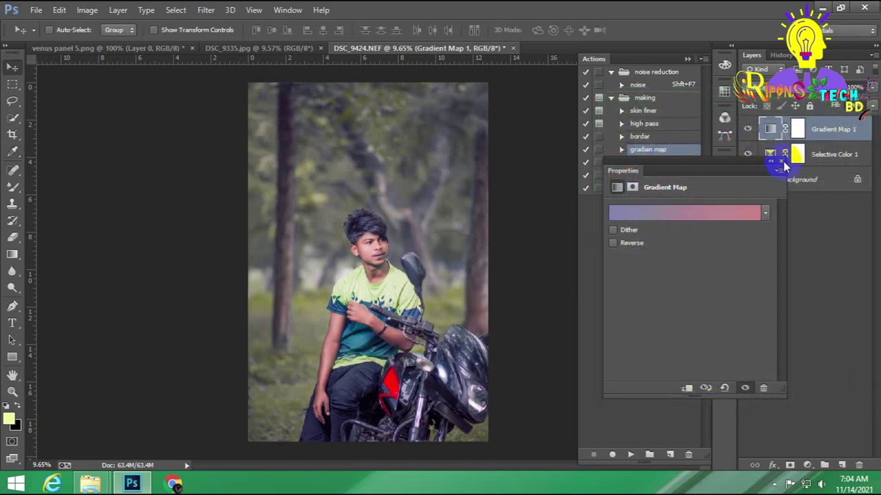
Step: Lower the Gradient Map 1 layer's opacity to about 88%
left_click(782, 161)
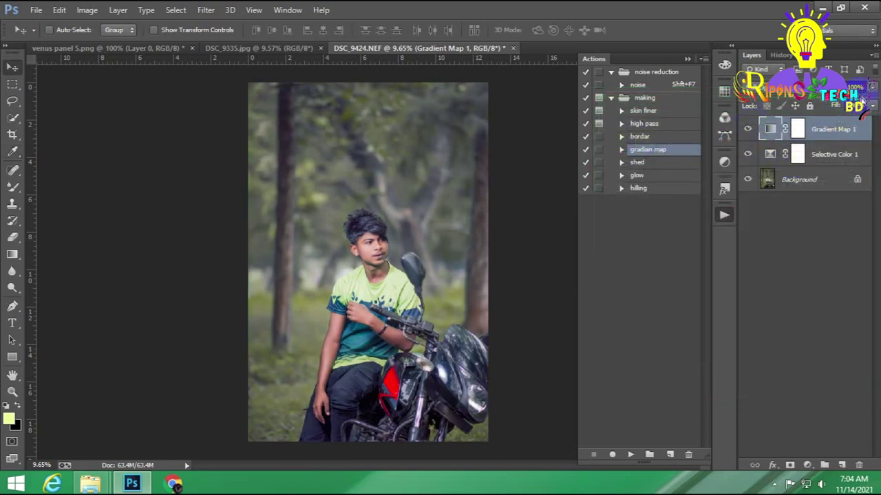
left_click_drag(875, 90, 864, 106)
right_click(835, 132)
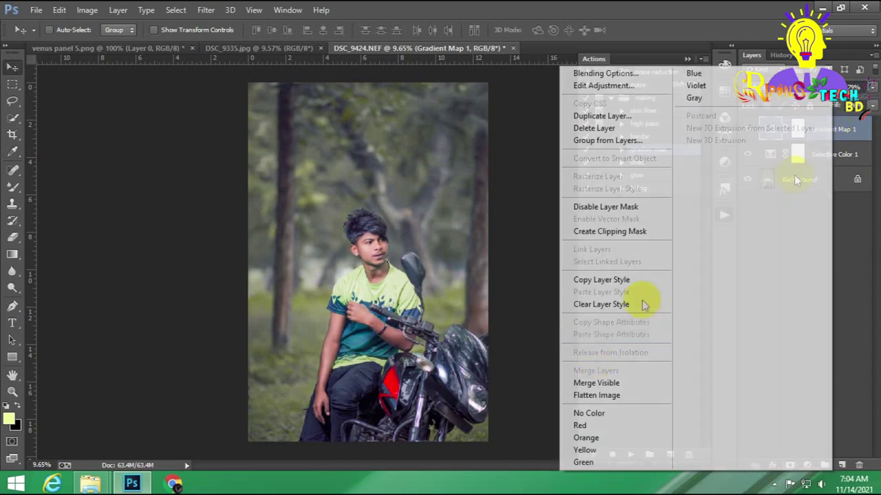
Step: Merge visible layers and apply the 'high pass' action's High Pass filter
left_click(622, 383)
left_click(644, 124)
left_click(628, 453)
key("Return")
Step: Play the 'shed' action to add an Exposure layer, then stamp all visible layers into one
left_click(653, 151)
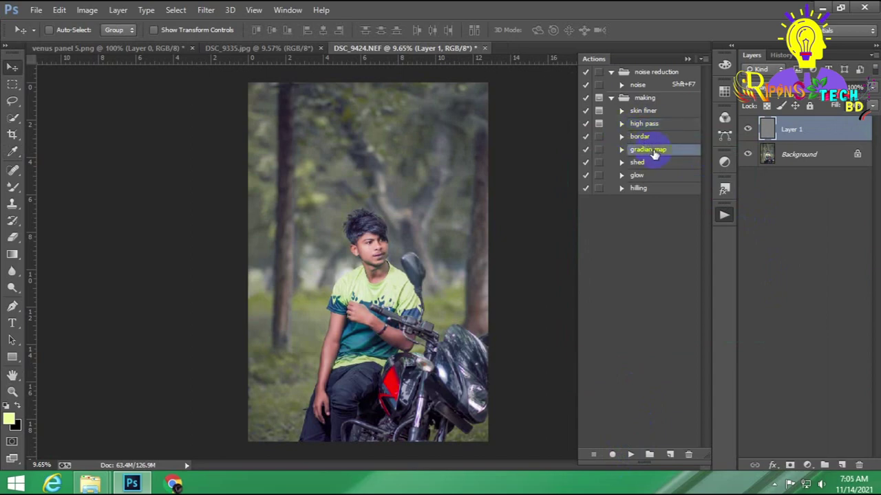
left_click(646, 164)
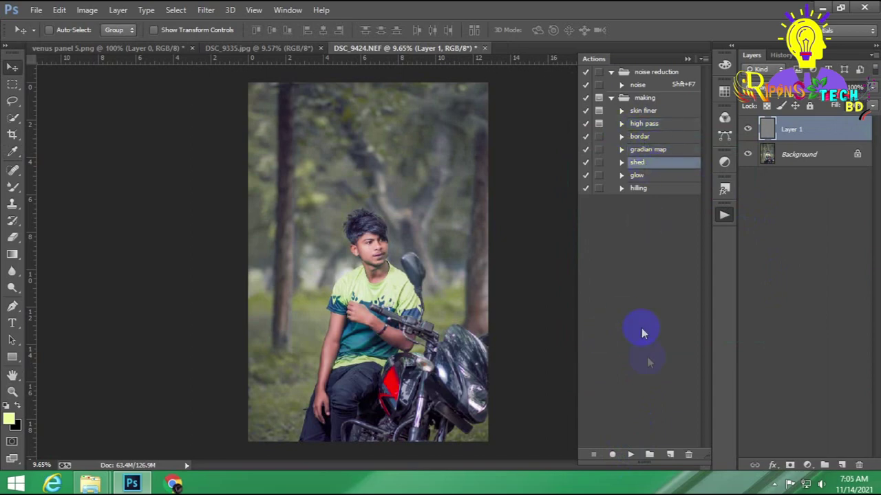
left_click(628, 455)
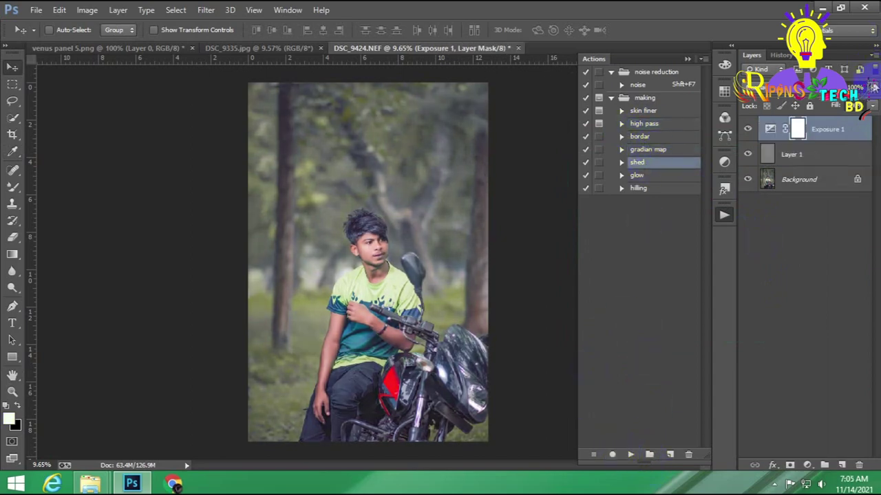
right_click(823, 131)
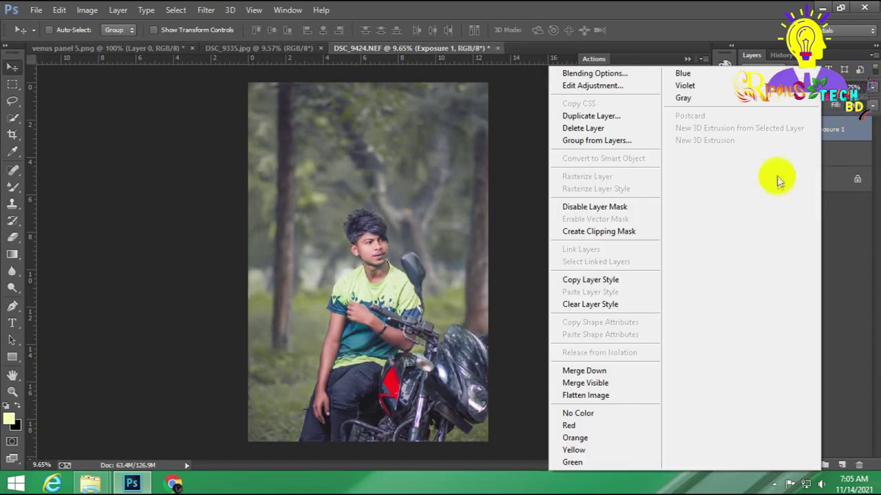
left_click(649, 310)
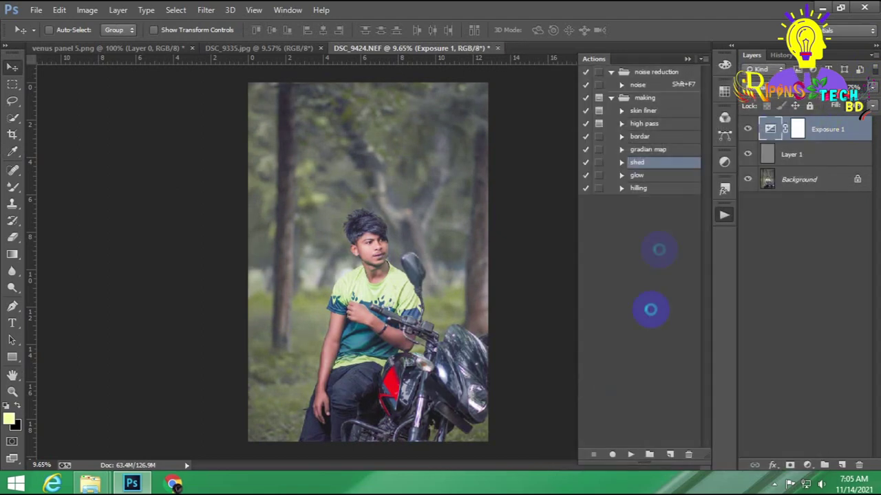
key("ctrl+shift+alt+e")
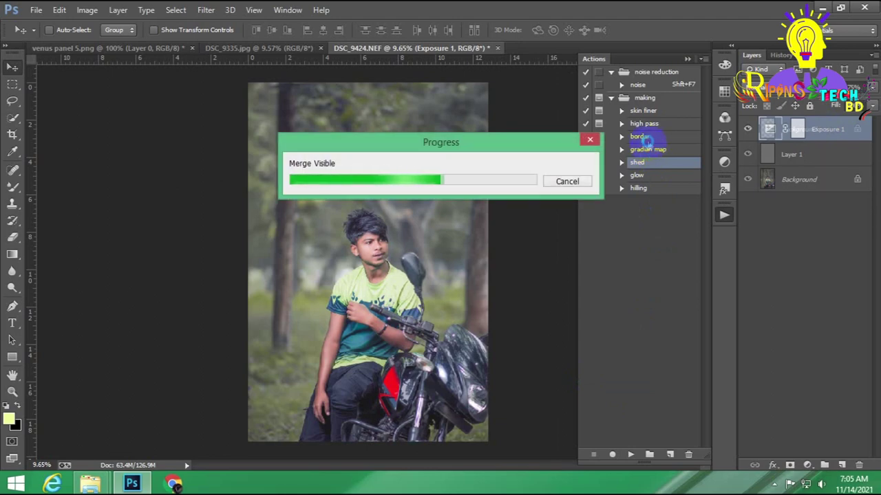
left_click(645, 139)
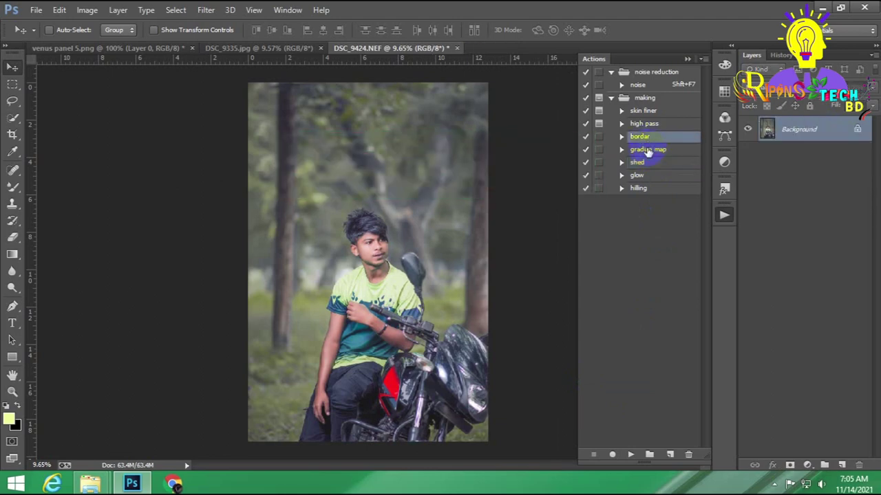
Step: Play the 'bordar' action and add a Gradient Fill layer using the Neutral Density preset
left_click(630, 456)
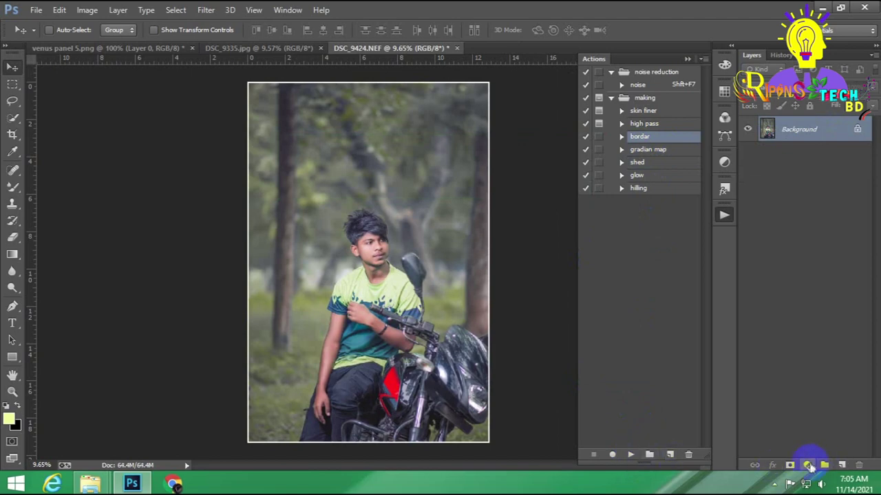
left_click(808, 466)
left_click(791, 197)
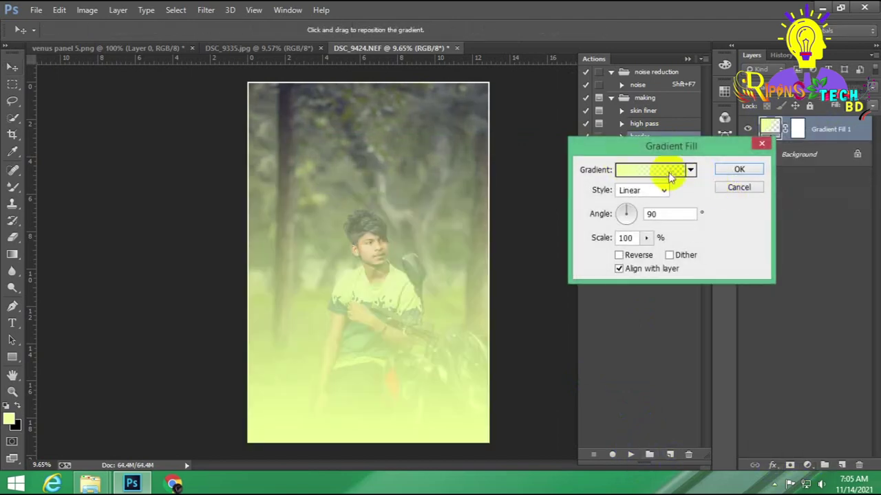
left_click(670, 176)
left_click(761, 175)
key("Return")
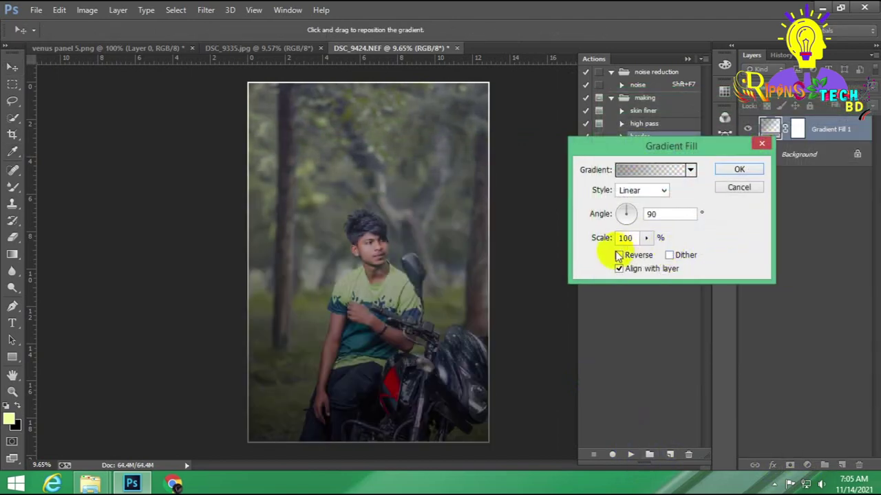
Step: Make the gradient fill reversed and radial, centred on the boy, at 159% scale
left_click(618, 255)
left_click(640, 190)
left_click(632, 214)
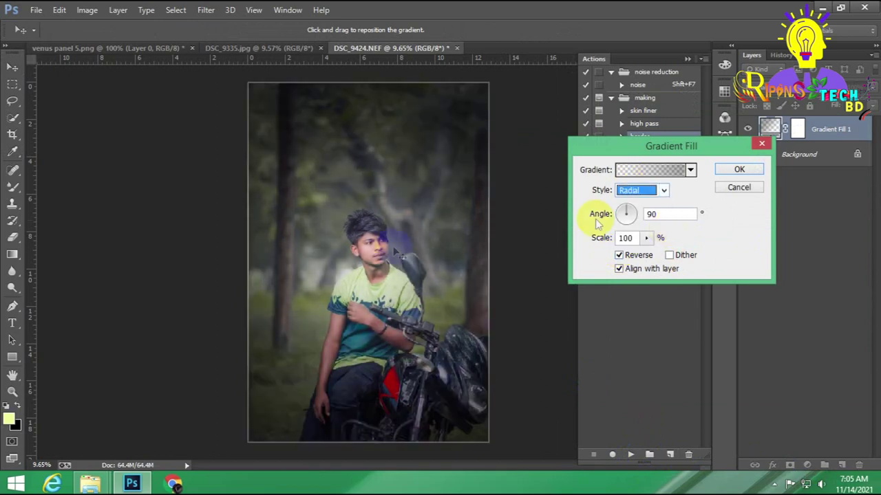
left_click_drag(363, 289, 363, 278)
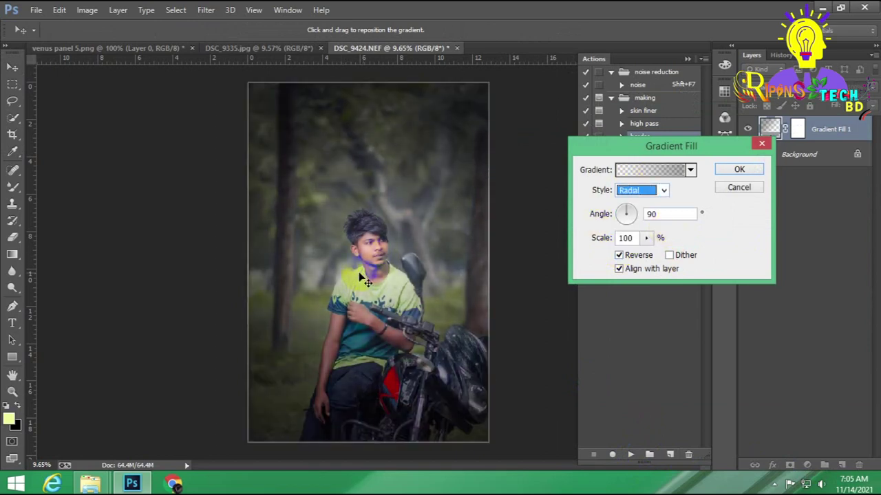
left_click(646, 237)
left_click(650, 252)
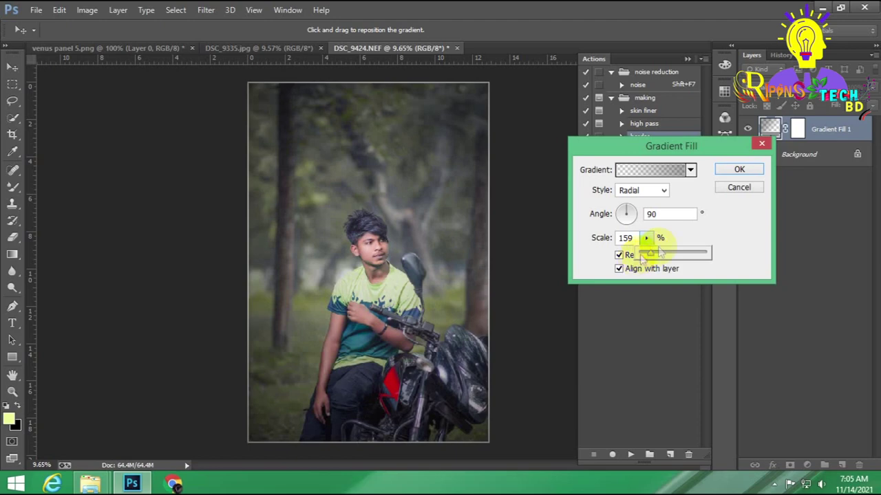
key("Return")
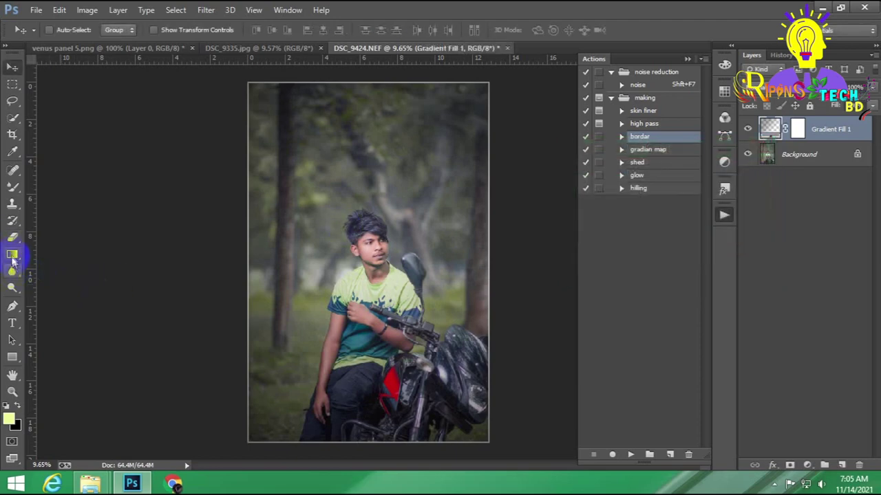
Step: Erase the gradient fill's mask over the boy's body and face
left_click(13, 238)
left_click(797, 129)
left_click_drag(132, 334, 300, 344)
left_click_drag(372, 256, 327, 212)
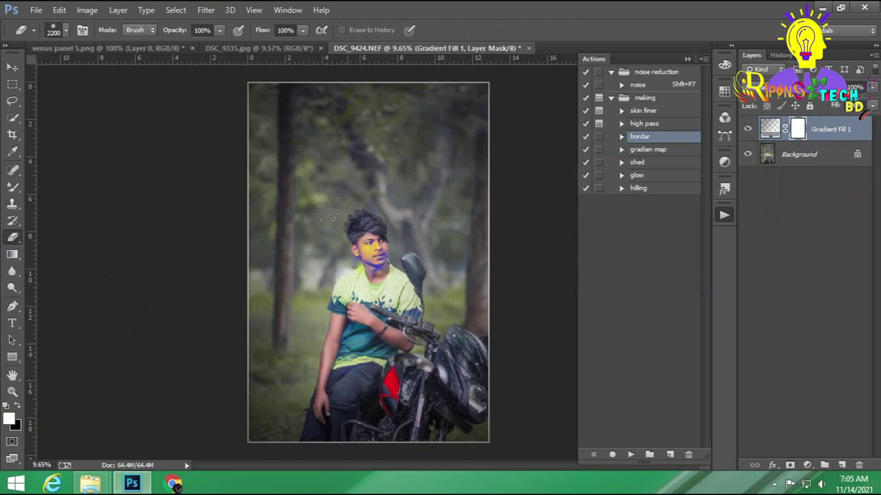
left_click(12, 67)
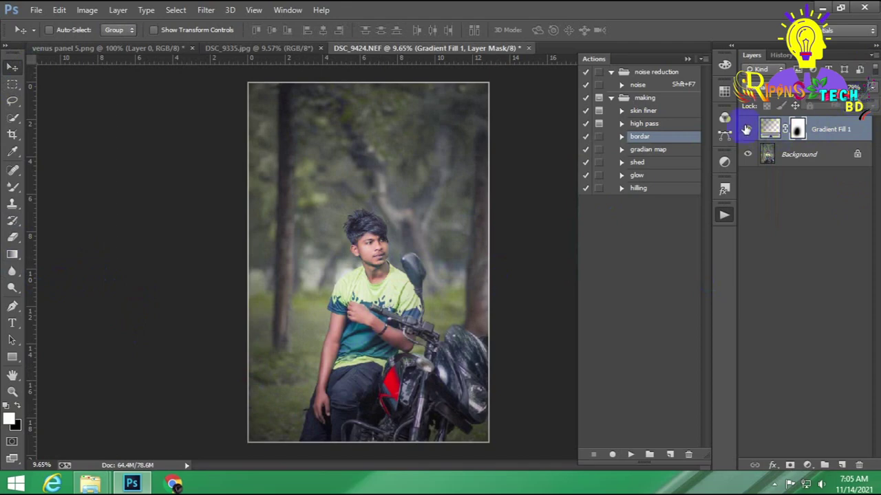
right_click(791, 131)
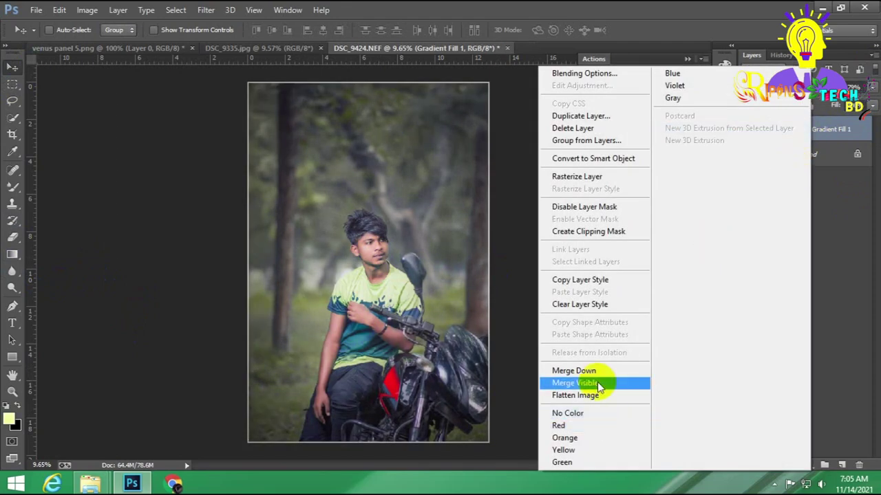
Step: Merge visible layers and add a Color Balance layer with midtones nudged toward yellow
left_click(639, 384)
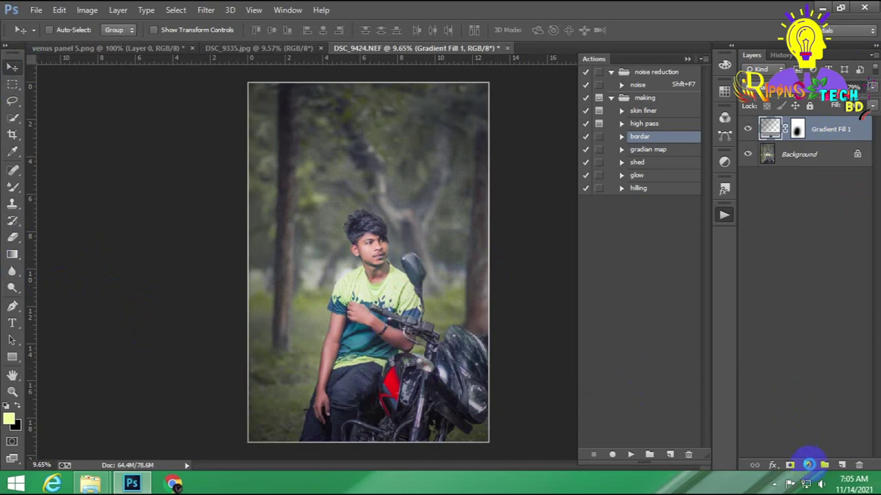
left_click(808, 465)
left_click(764, 320)
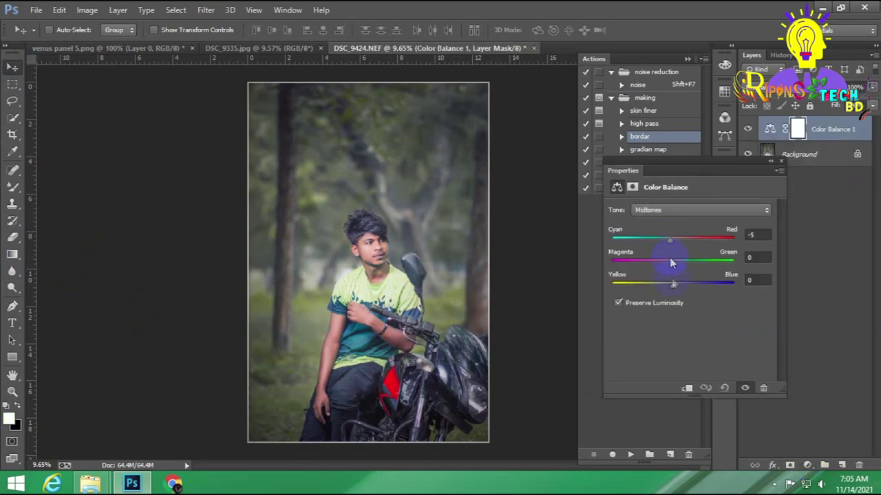
left_click_drag(673, 287, 668, 285)
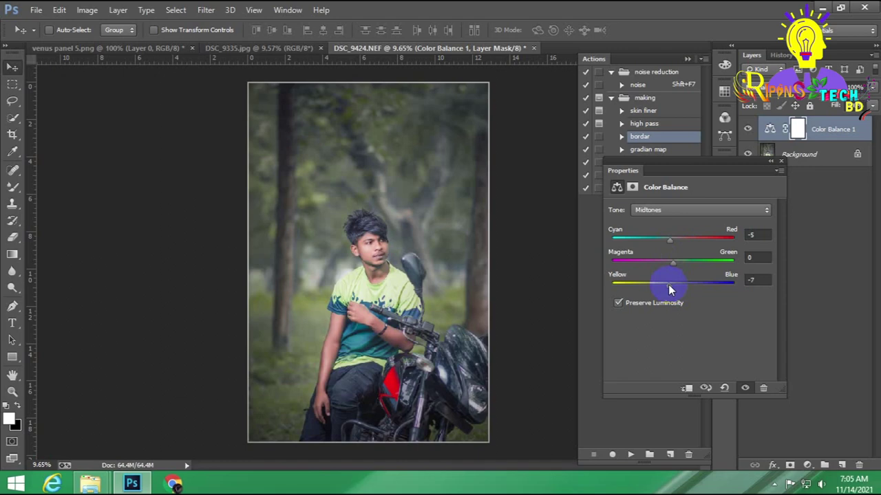
Step: Tint the highlights slightly and set the shadows to Cyan/Red -2 and Yellow/Blue +2
left_click(674, 210)
left_click(654, 244)
left_click_drag(674, 237, 674, 239)
left_click(660, 210)
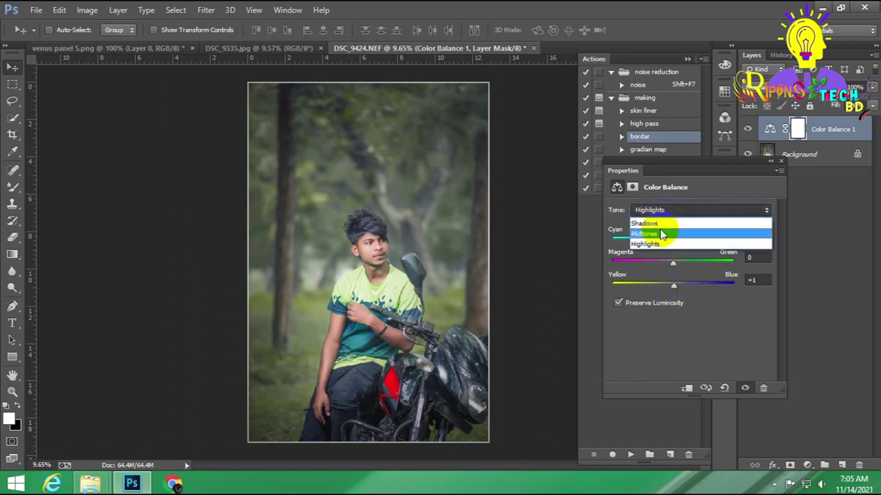
left_click(661, 211)
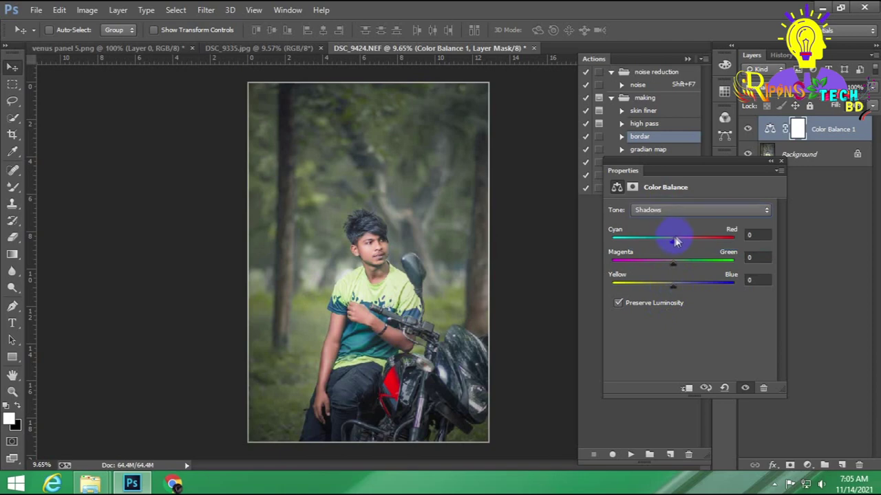
mouse_move(675, 237)
left_mouse_down()
mouse_move(666, 242)
mouse_move(672, 237)
left_mouse_up()
left_click_drag(673, 284, 672, 288)
left_click(779, 163)
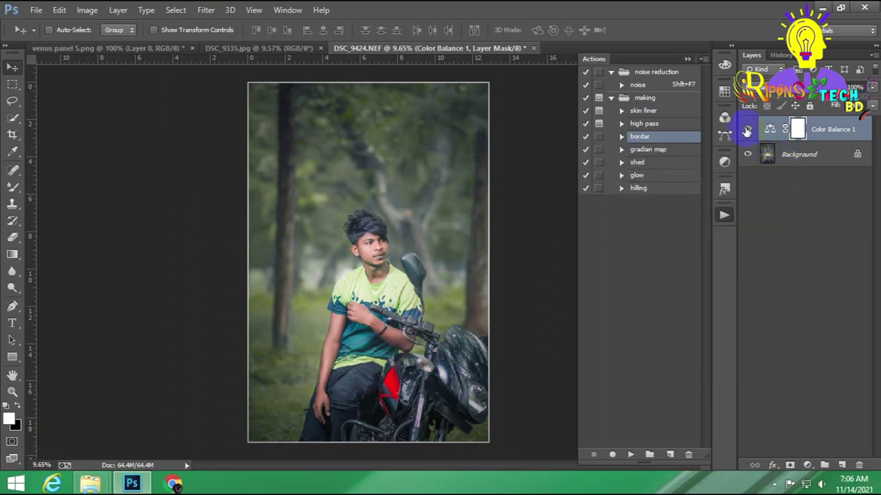
Step: Flatten the Color Balance layer into the Background and zoom in on the boy's face
right_click(798, 128)
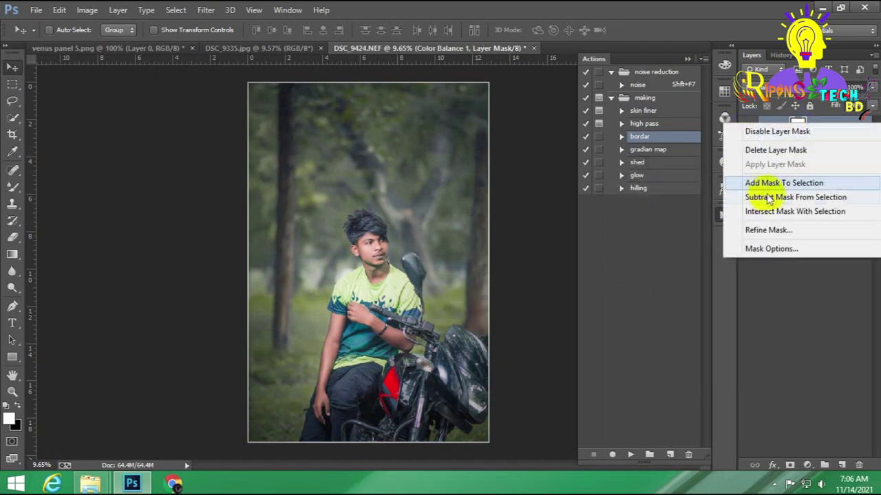
right_click(815, 130)
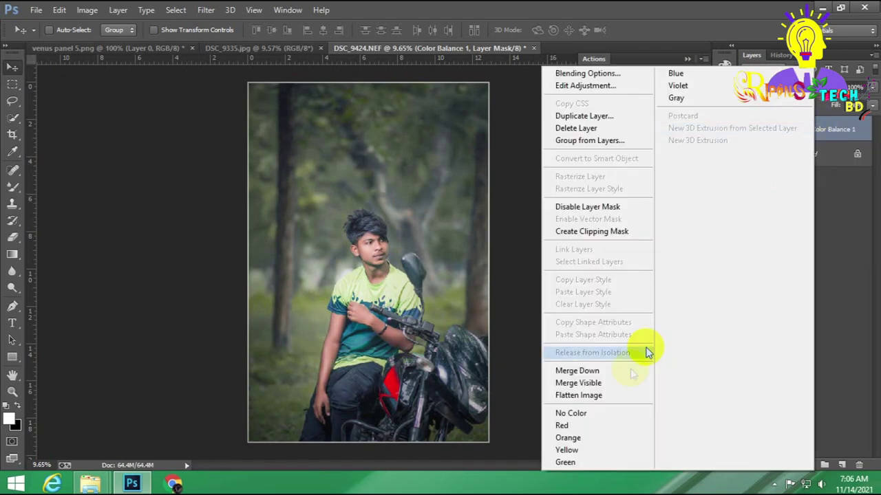
left_click(610, 383)
mouse_move(364, 246)
left_mouse_down()
mouse_move(417, 275)
mouse_move(491, 250)
mouse_move(535, 252)
mouse_move(515, 261)
left_mouse_up()
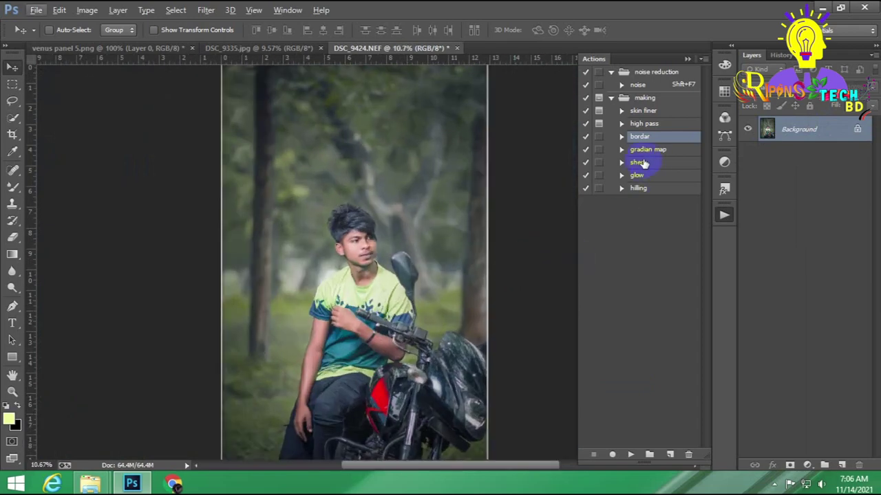
Step: Play the 'bordar' action to add the white border
left_click(639, 162)
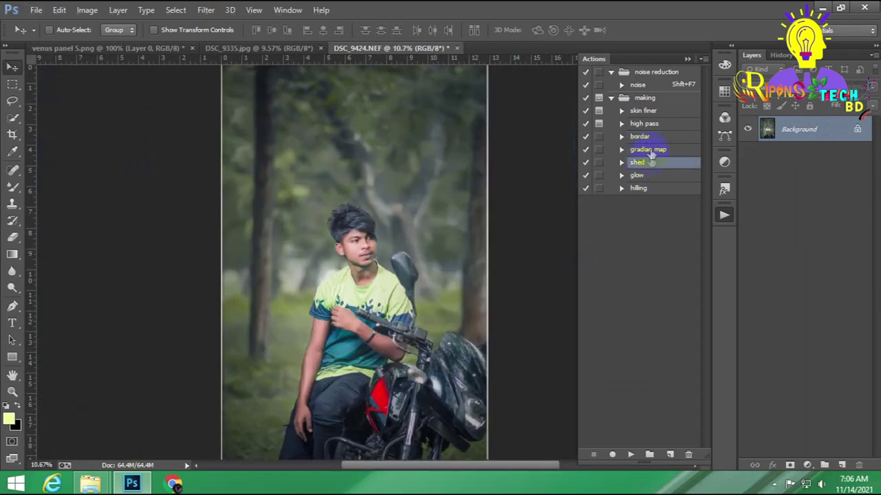
left_click(642, 138)
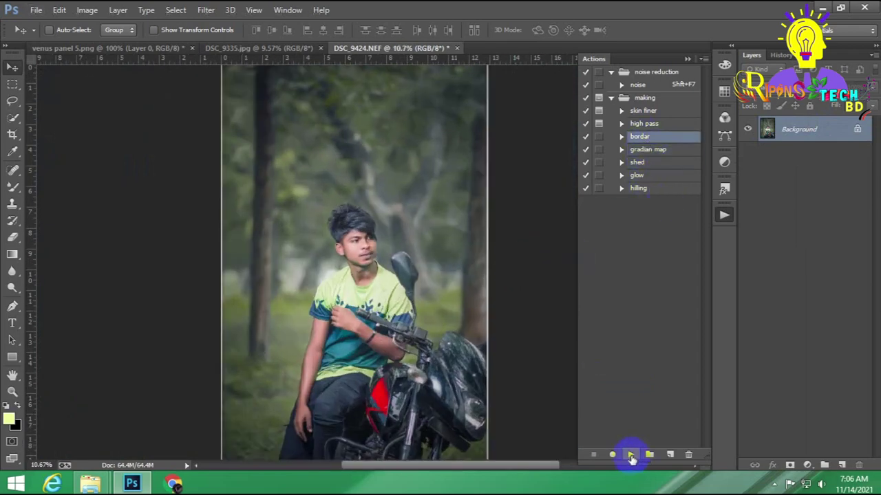
left_click(631, 455)
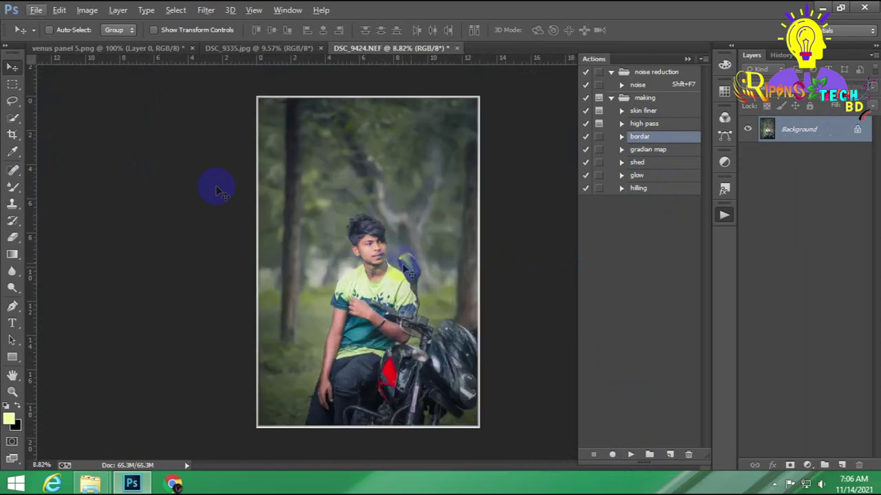
Step: Bring the watermark layer from the venus document into DSC_9424 and resize it in the bottom-left corner
left_click(92, 48)
left_click_drag(160, 96, 389, 96)
key("ctrl+t")
left_click_drag(386, 270, 291, 415)
key("Return")
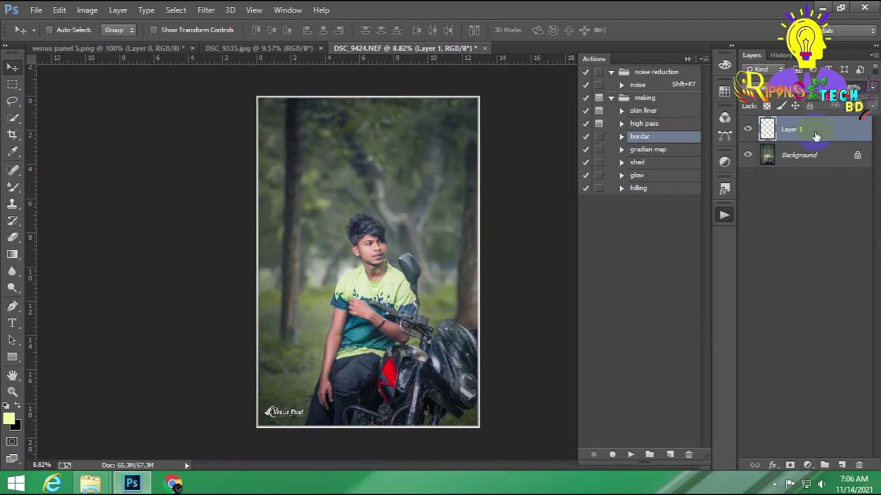
Step: Merge the watermark down into Background and save the photo as DSC_9424.jpg
right_click(815, 135)
left_click(615, 384)
left_click(38, 10)
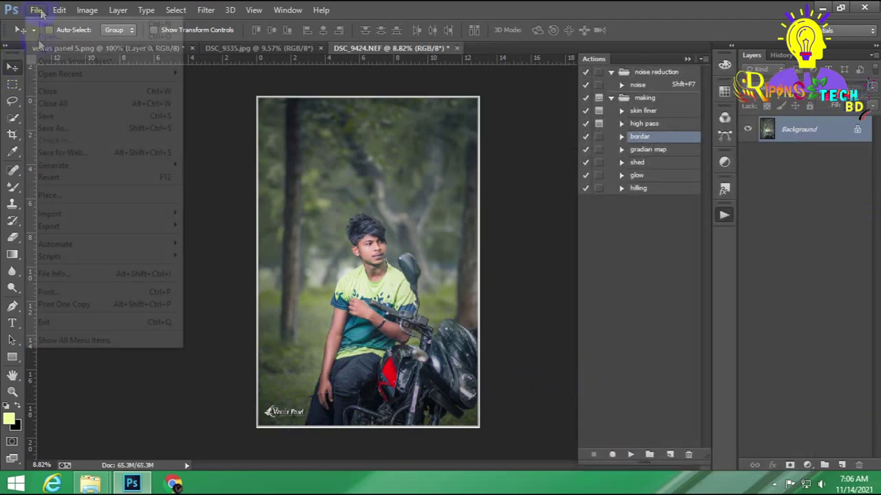
left_click(41, 131)
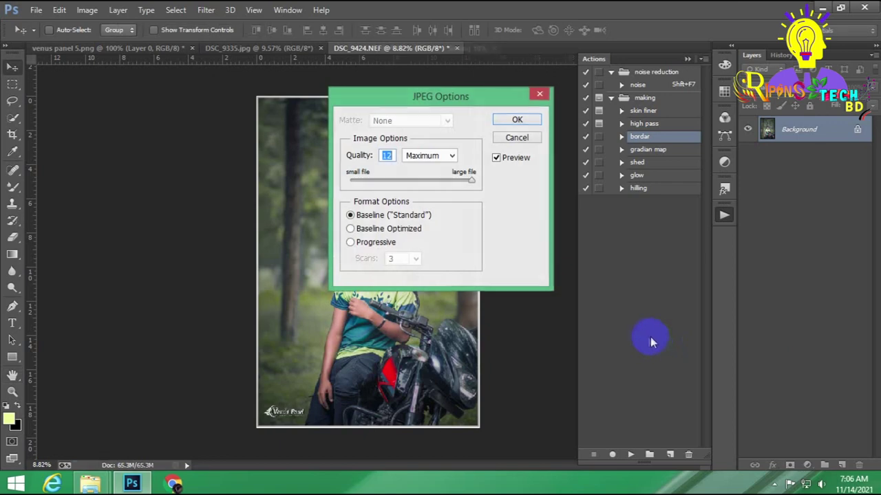
key("Return")
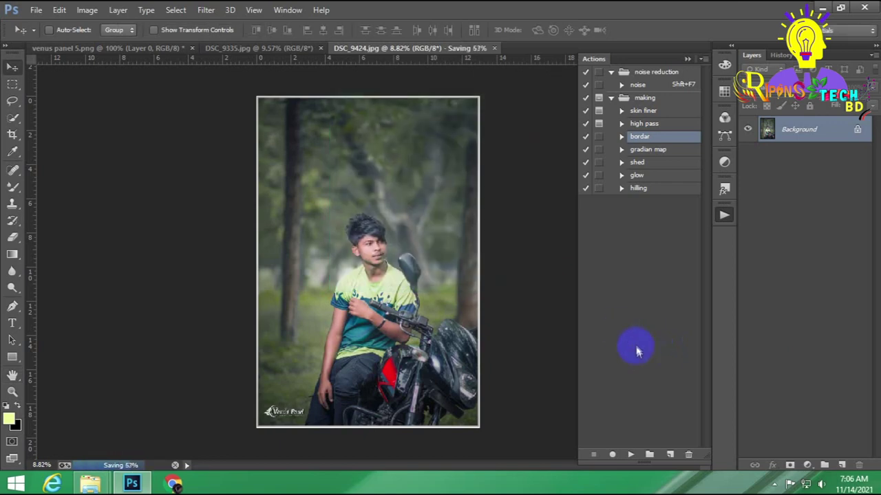
left_click(784, 486)
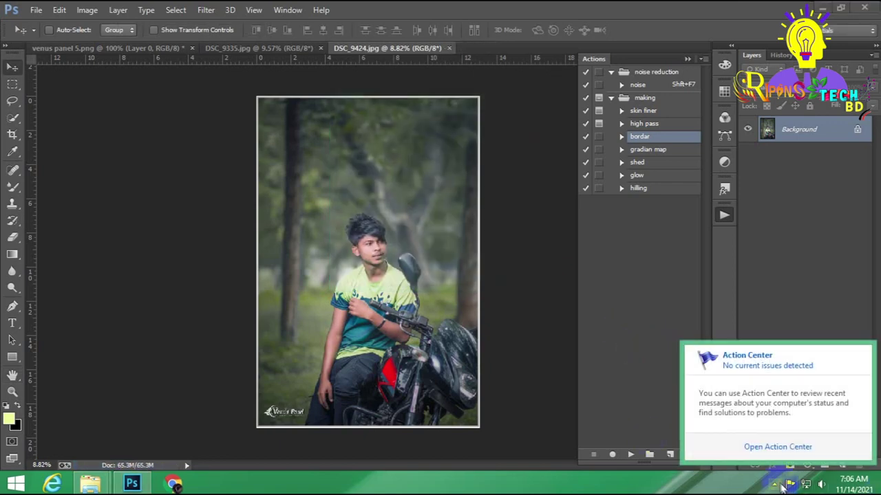
left_click(774, 486)
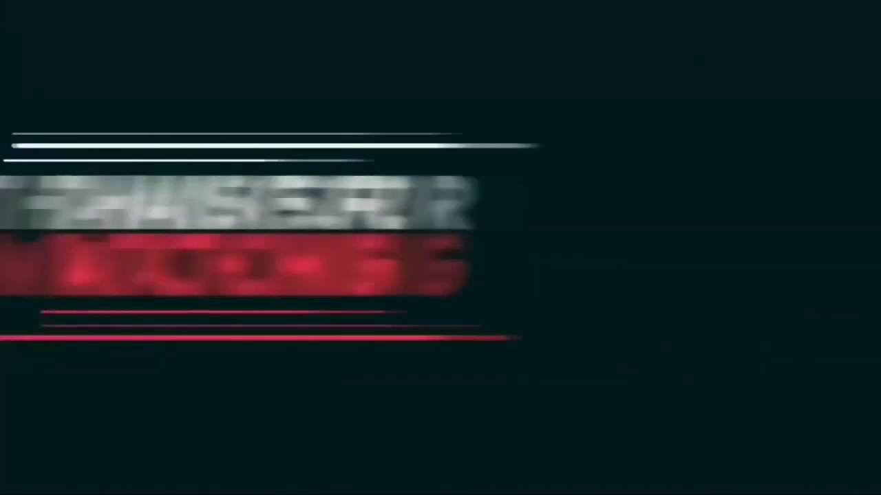